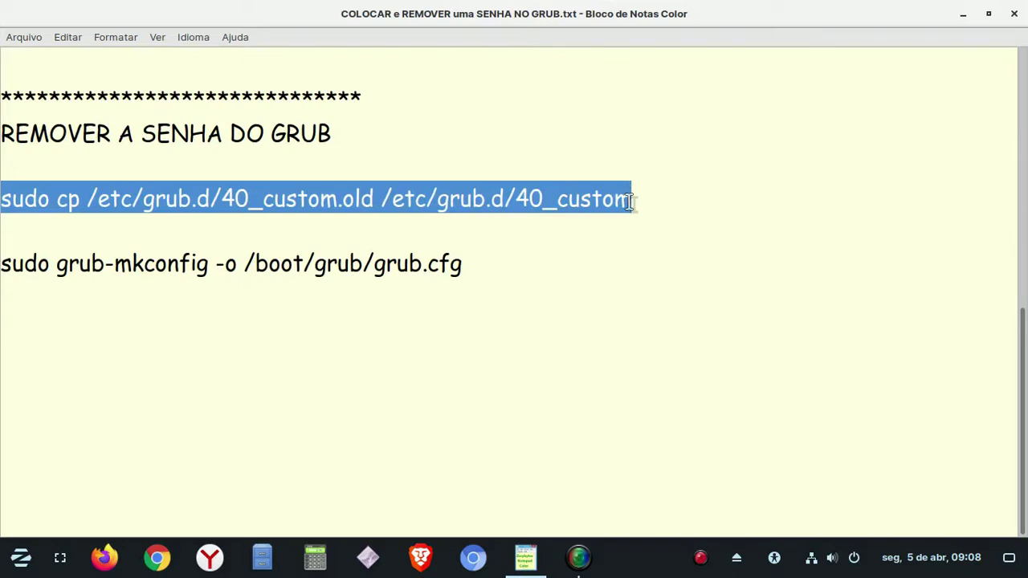
- Highlight the grub-mkconfig line in the notes, then open and close the file manager
{"action": "left_click_drag", "start_coordinate": [468, 266], "coordinate": [3, 270]}
{"action": "left_click", "coordinate": [604, 211]}
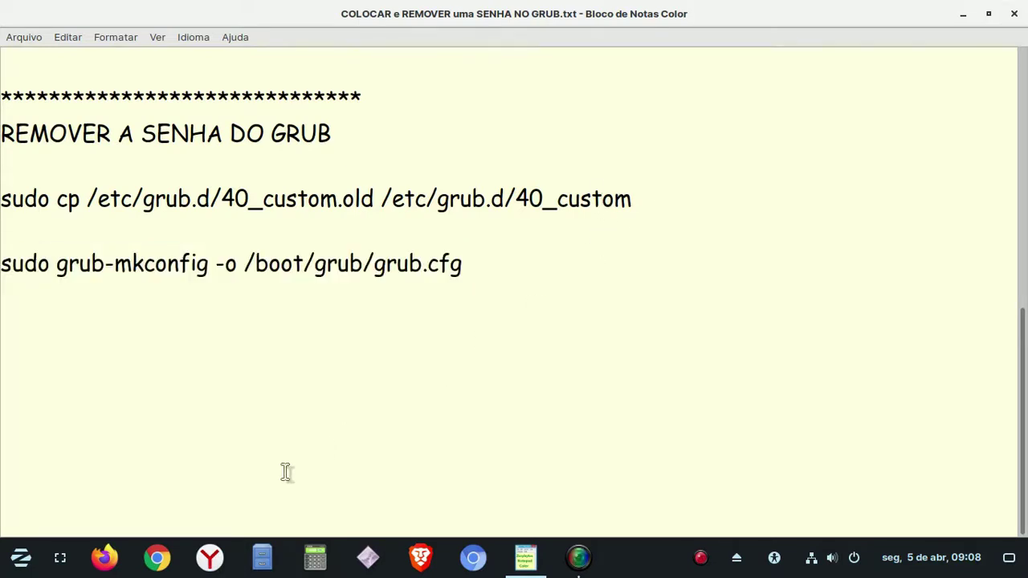
{"action": "left_click", "coordinate": [262, 559]}
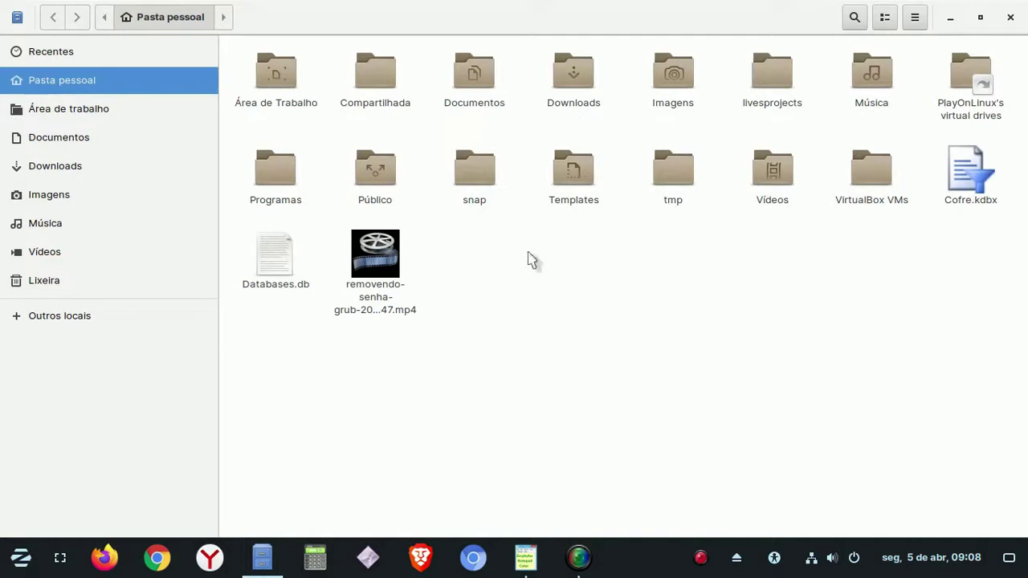
{"action": "left_click", "coordinate": [1010, 18]}
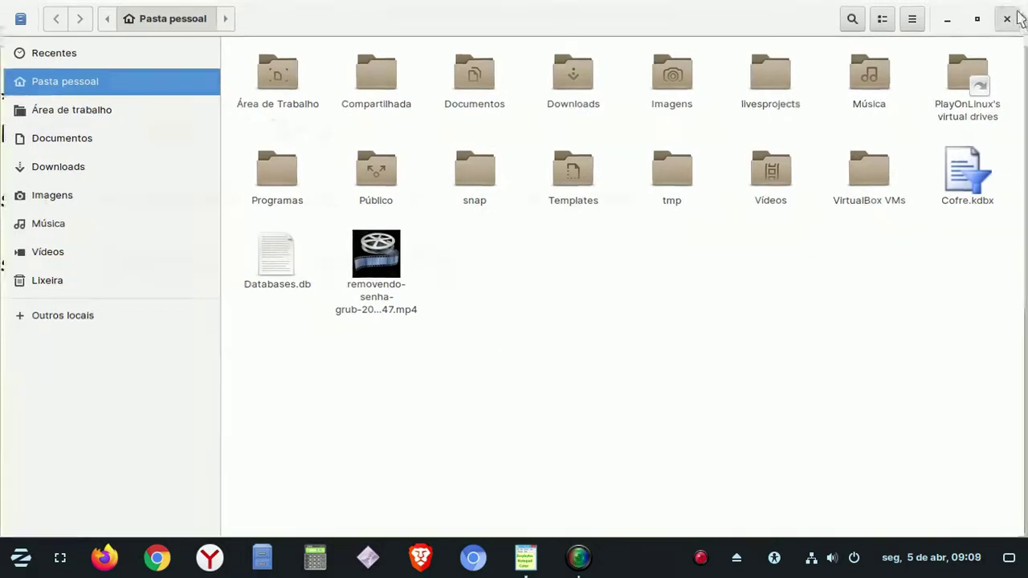
- Launch the Caja file manager from the application search, then close it
{"action": "left_click", "coordinate": [21, 558]}
{"action": "left_click", "coordinate": [477, 32]}
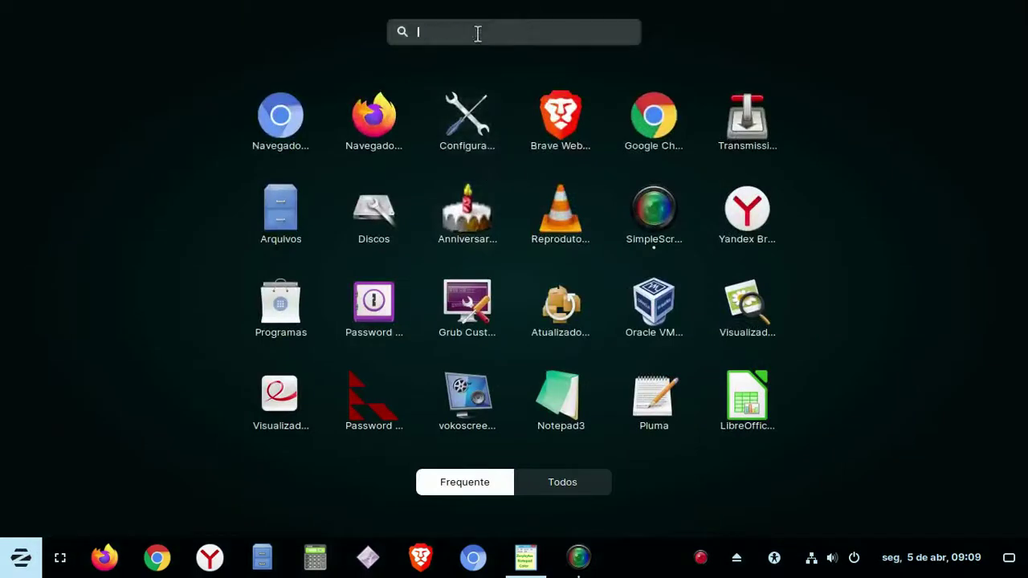
{"action": "type", "text": "daja"}
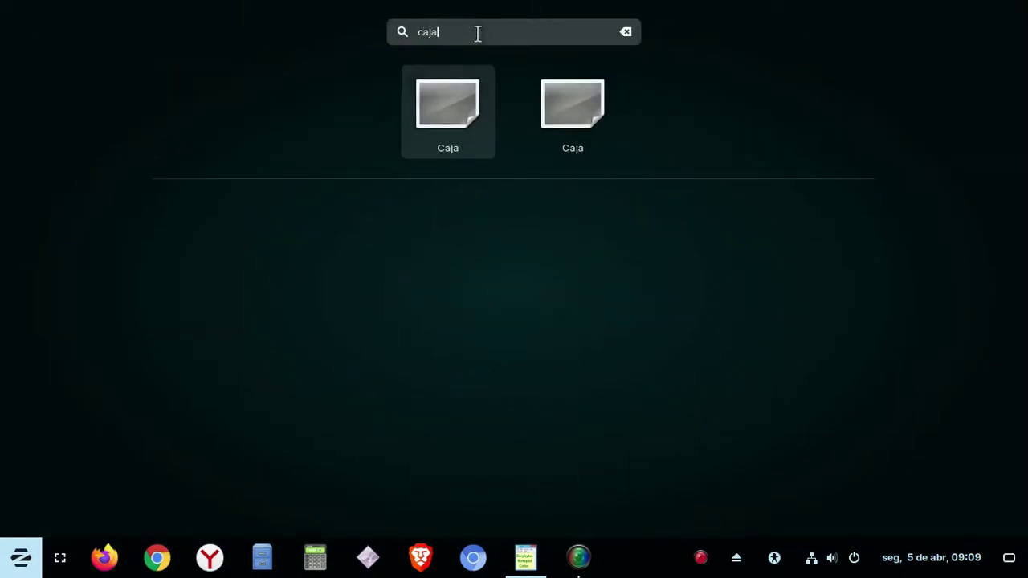
{"action": "left_click", "coordinate": [454, 97]}
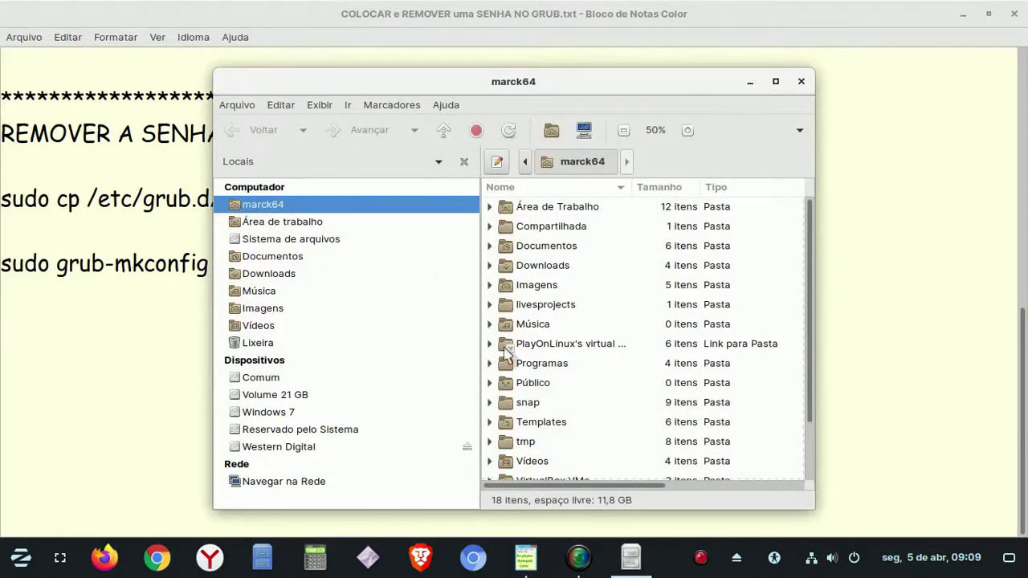
{"action": "left_click", "coordinate": [801, 82]}
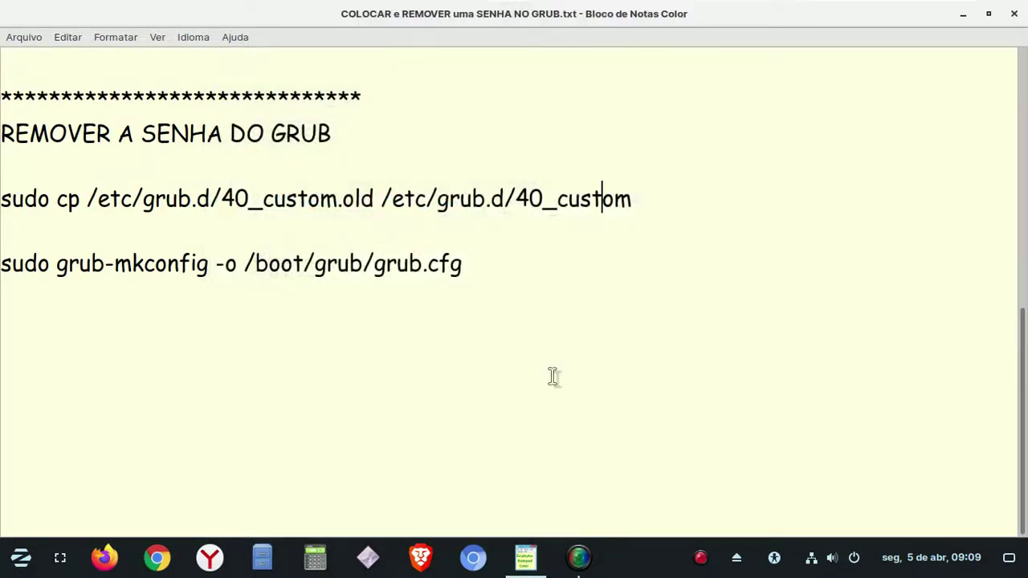
- In a new terminal, run 'sudo nautilus' and enter the administrator password
{"action": "key", "text": "ctrl+alt+t"}
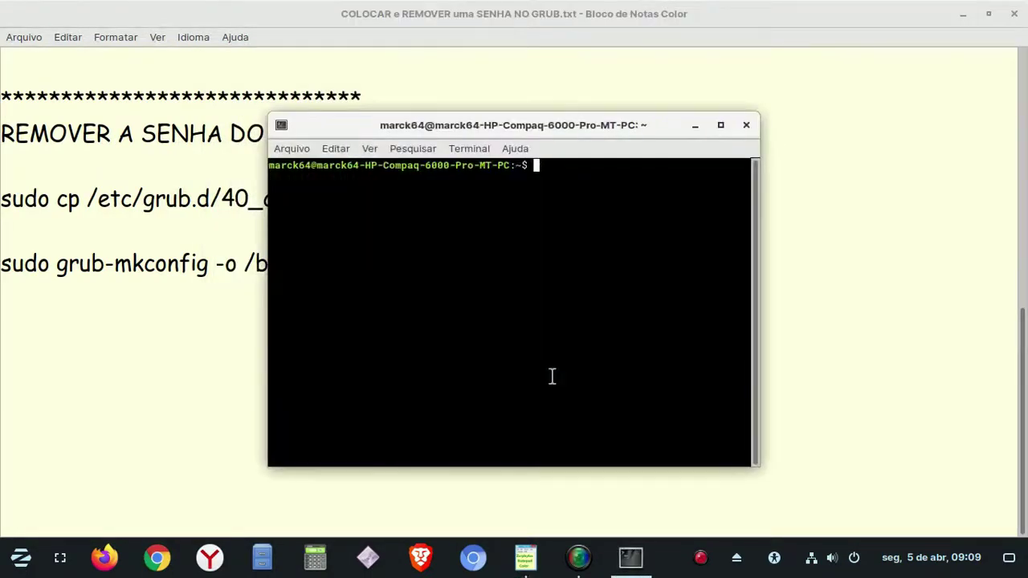
{"action": "type", "text": "sudo nautilus"}
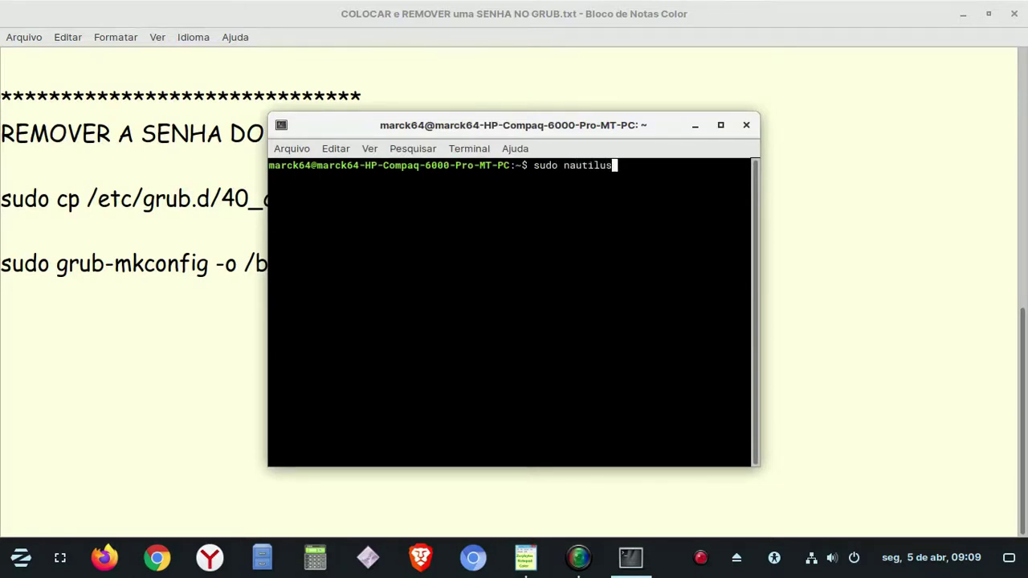
{"action": "key", "text": "Return"}
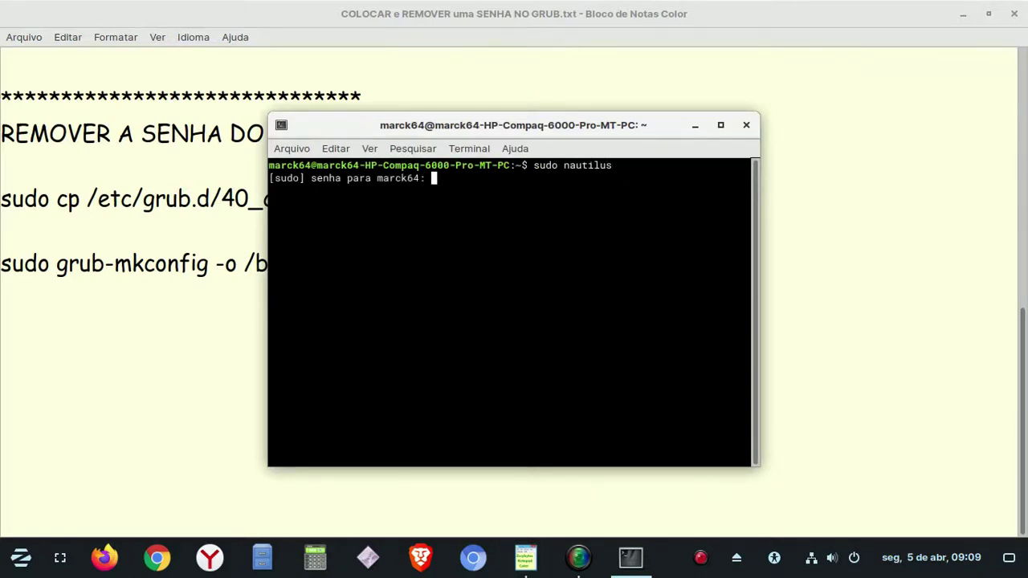
{"action": "key", "text": "Return"}
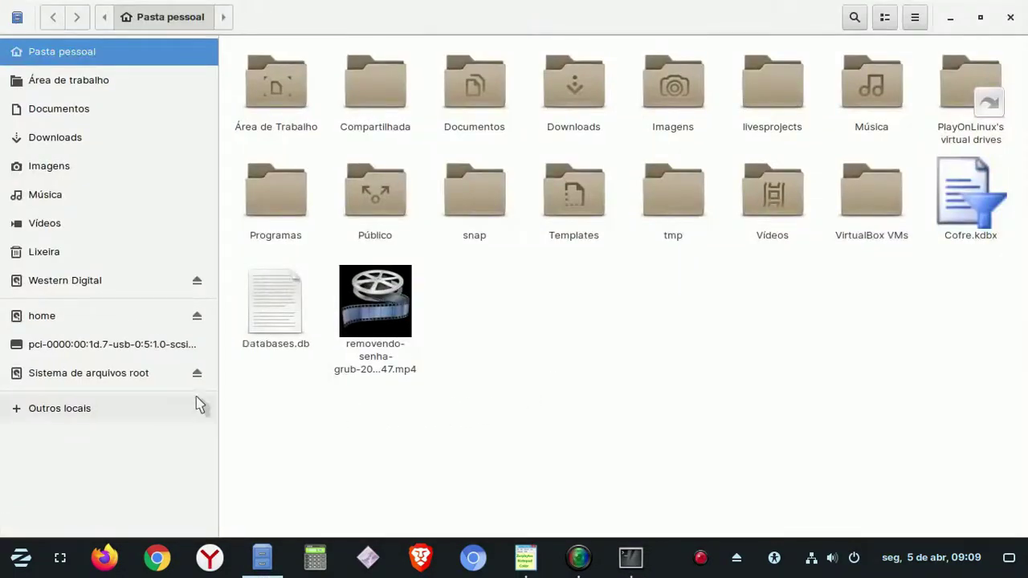
- Browse the root filesystem into etc and then the grub.d folder
{"action": "left_click", "coordinate": [122, 377]}
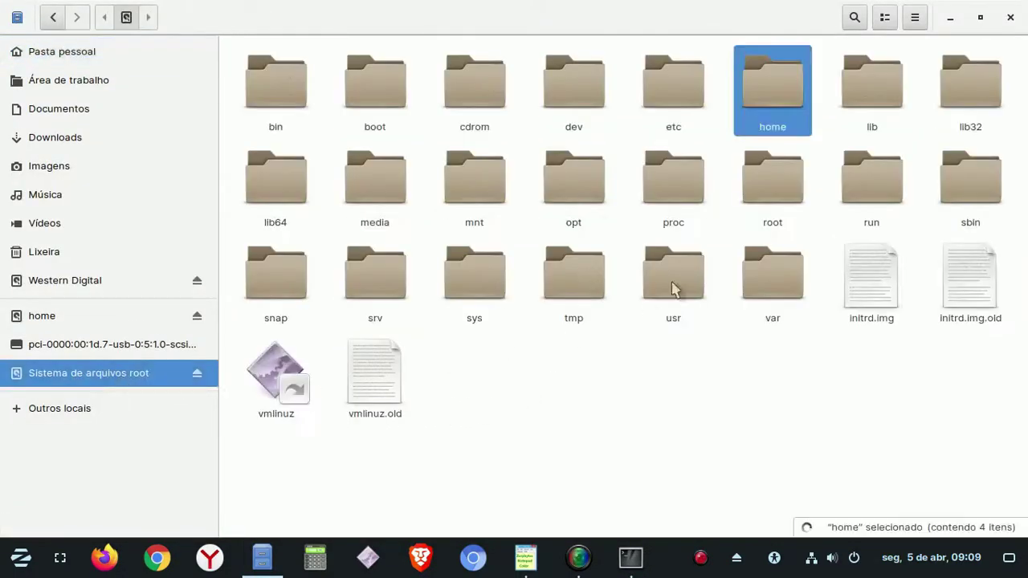
{"action": "double_click", "coordinate": [664, 94]}
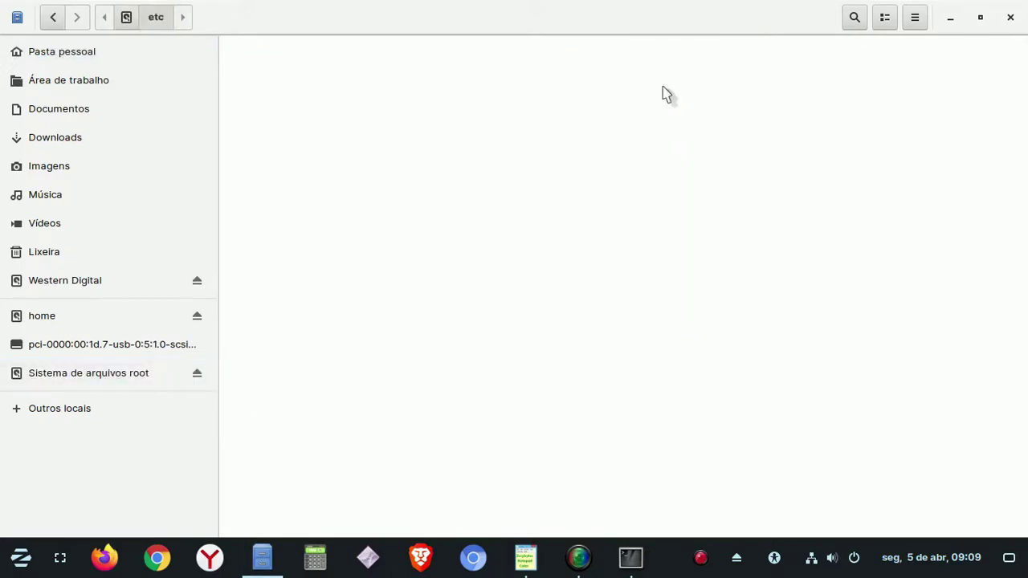
{"action": "scroll", "coordinate": [659, 129], "scroll_direction": "down", "scroll_amount": 2}
{"action": "scroll", "coordinate": [658, 141], "scroll_direction": "down", "scroll_amount": 4}
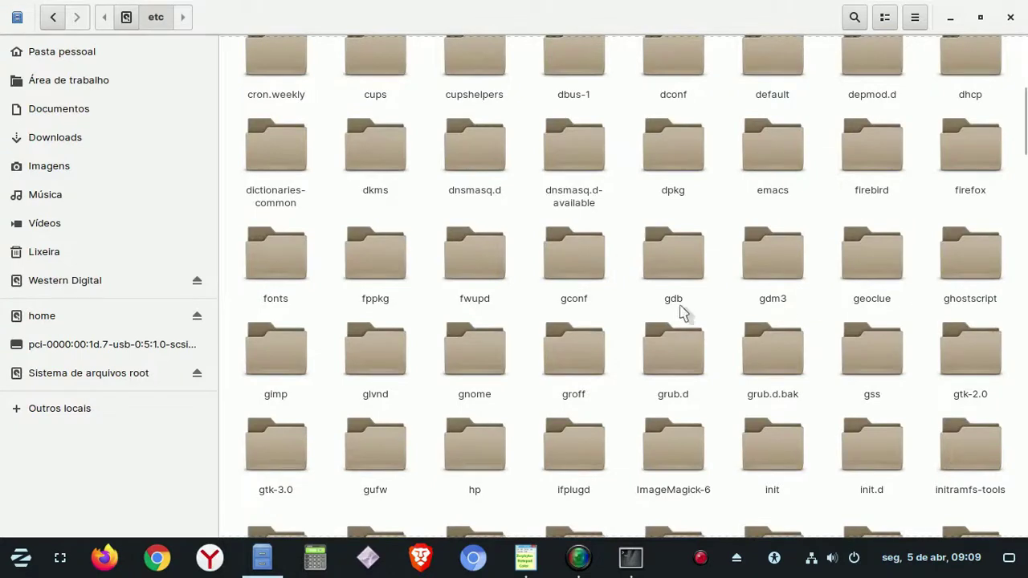
{"action": "double_click", "coordinate": [591, 376]}
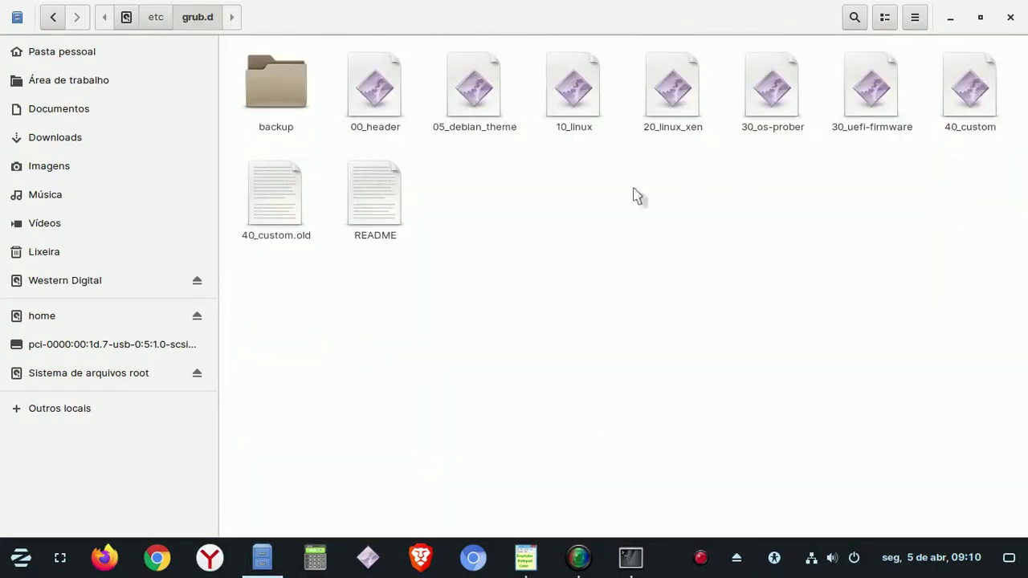
- Select 40_custom.old and then 40_custom, and close the root file manager
{"action": "left_click", "coordinate": [287, 189]}
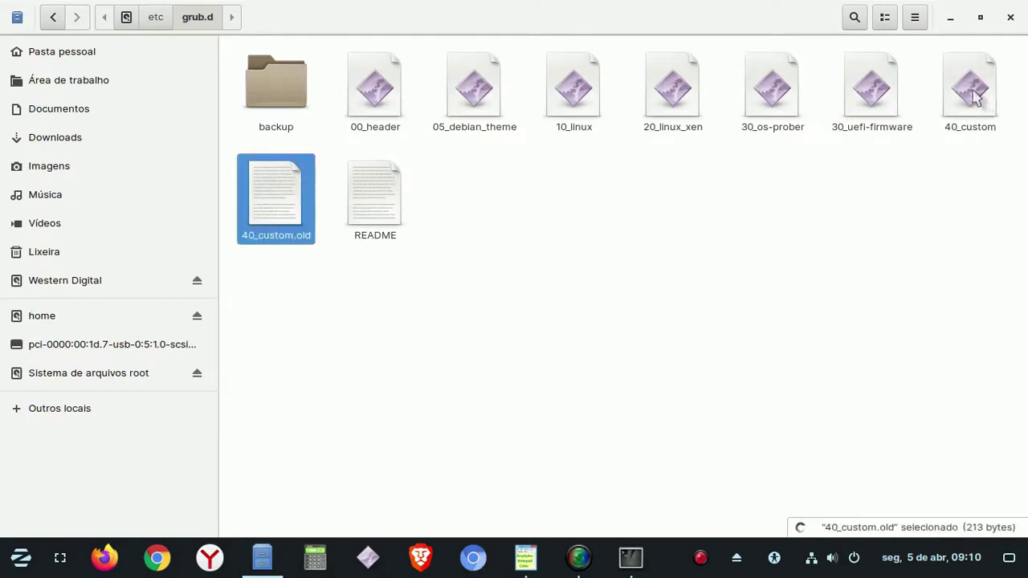
{"action": "left_click", "coordinate": [966, 205]}
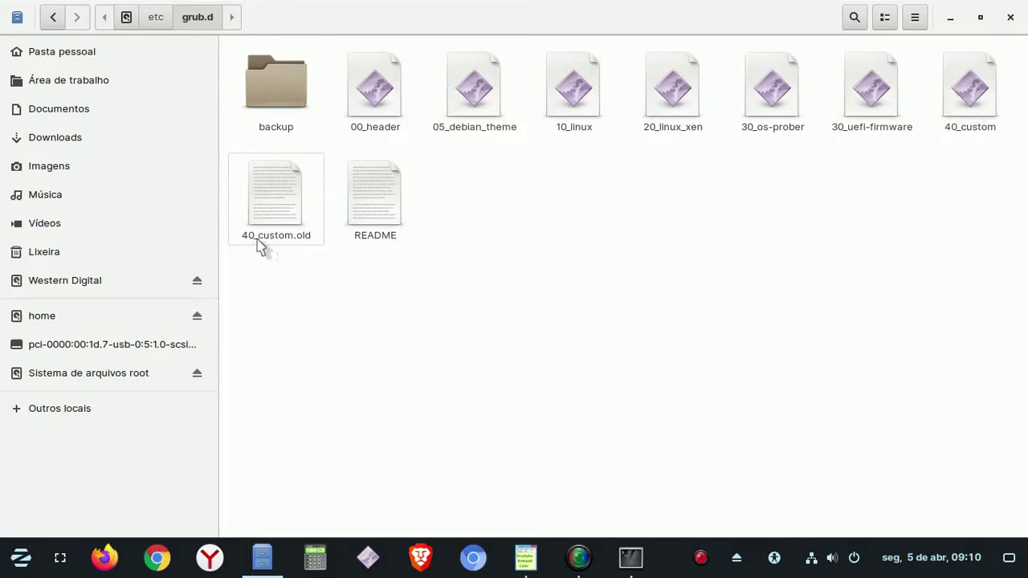
{"action": "left_click", "coordinate": [975, 108]}
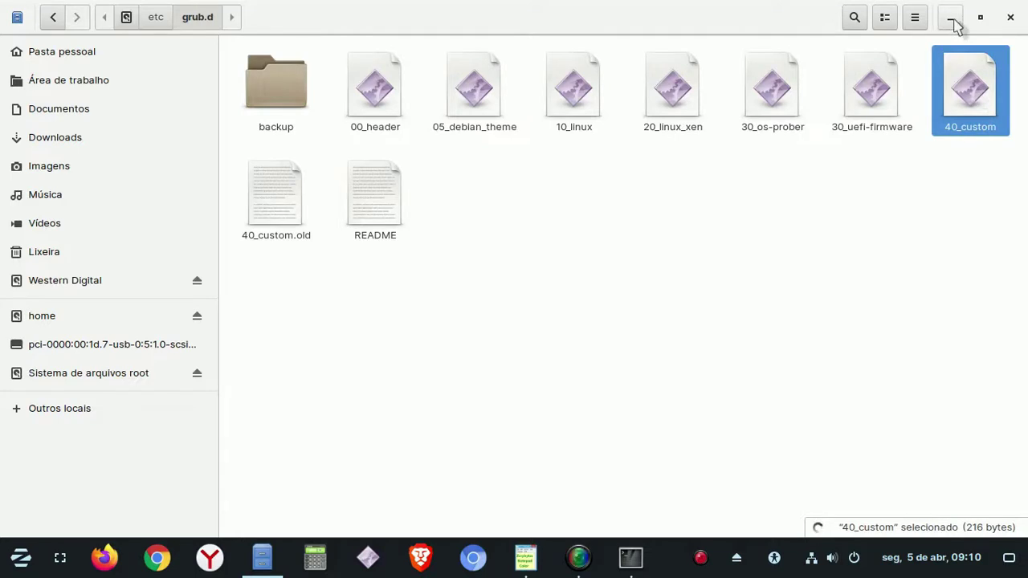
{"action": "left_click", "coordinate": [1012, 17]}
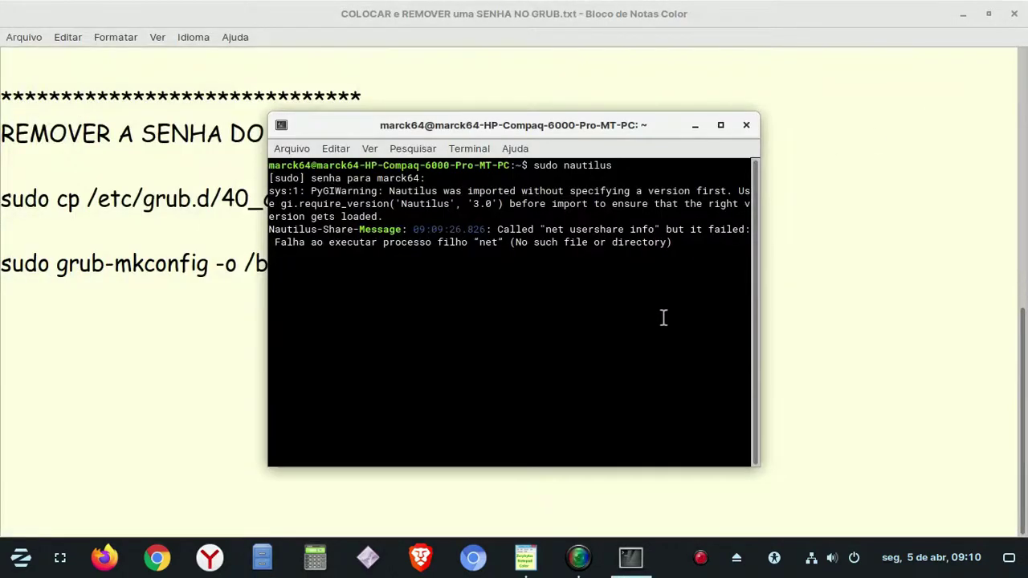
- Close the old terminal, then open a fresh one and move it down and right beside the notes
{"action": "left_click", "coordinate": [746, 129]}
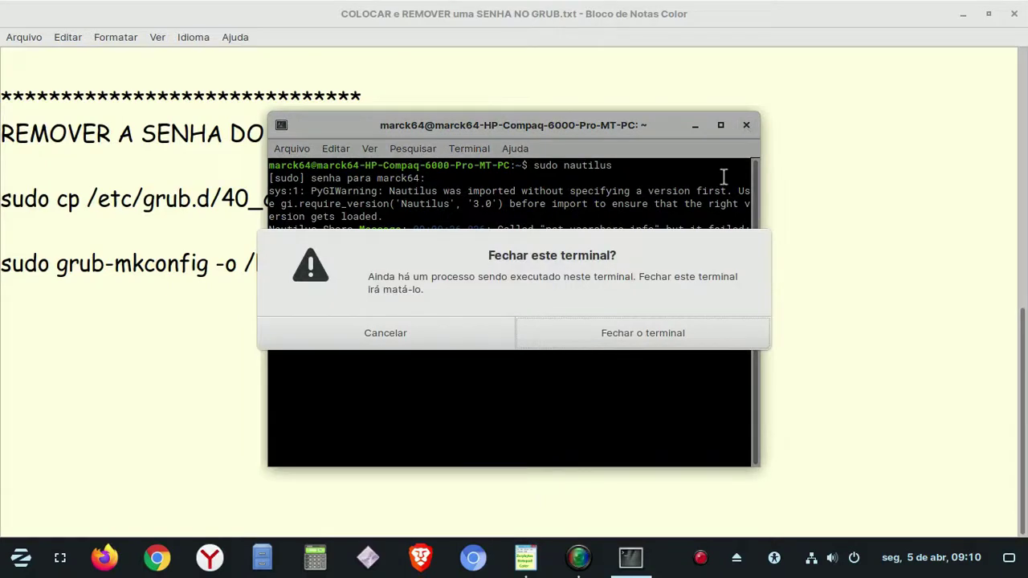
{"action": "left_click", "coordinate": [641, 332]}
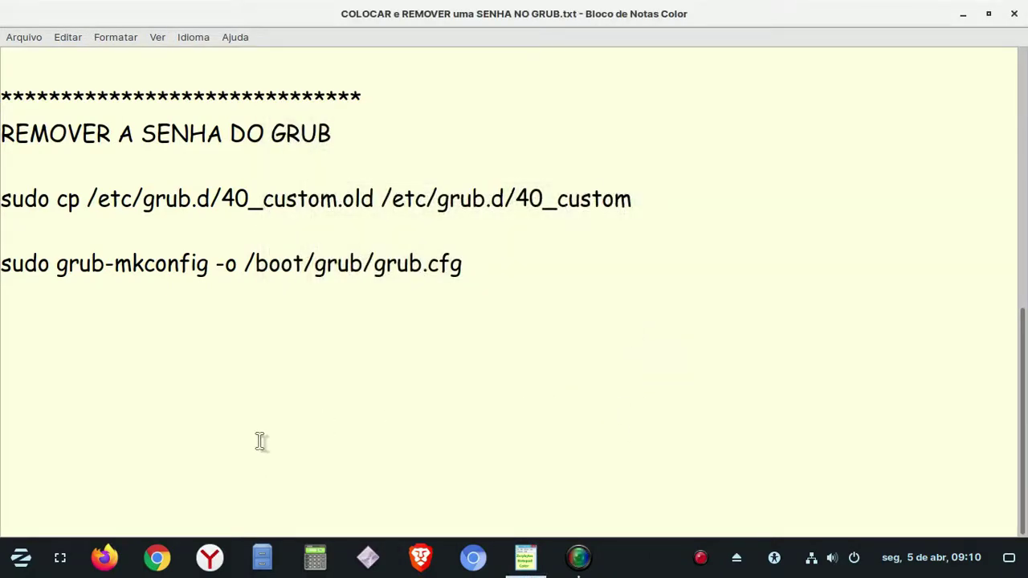
{"action": "key", "text": "ctrl+alt+t"}
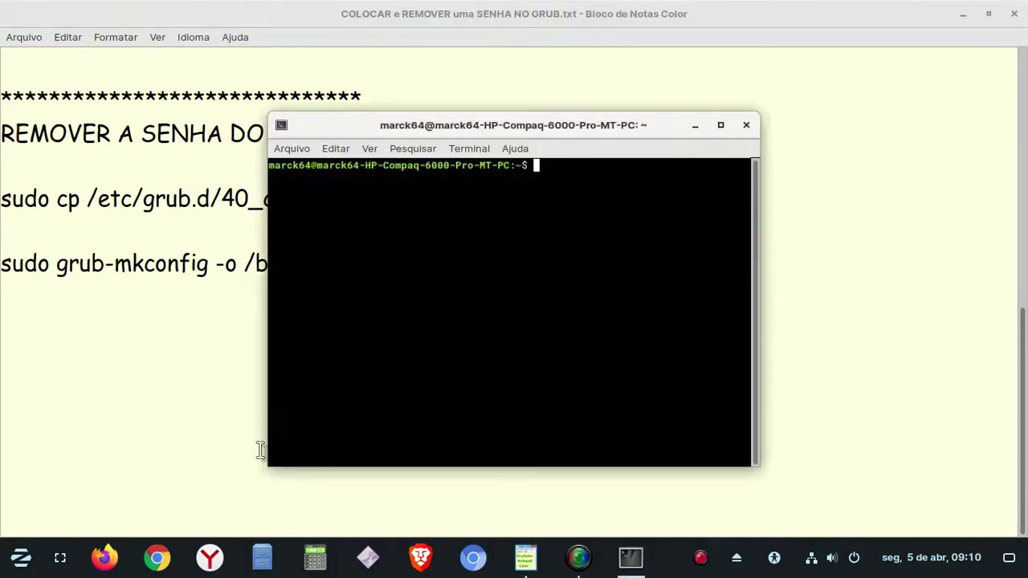
{"action": "left_click_drag", "start_coordinate": [576, 126], "coordinate": [553, 229]}
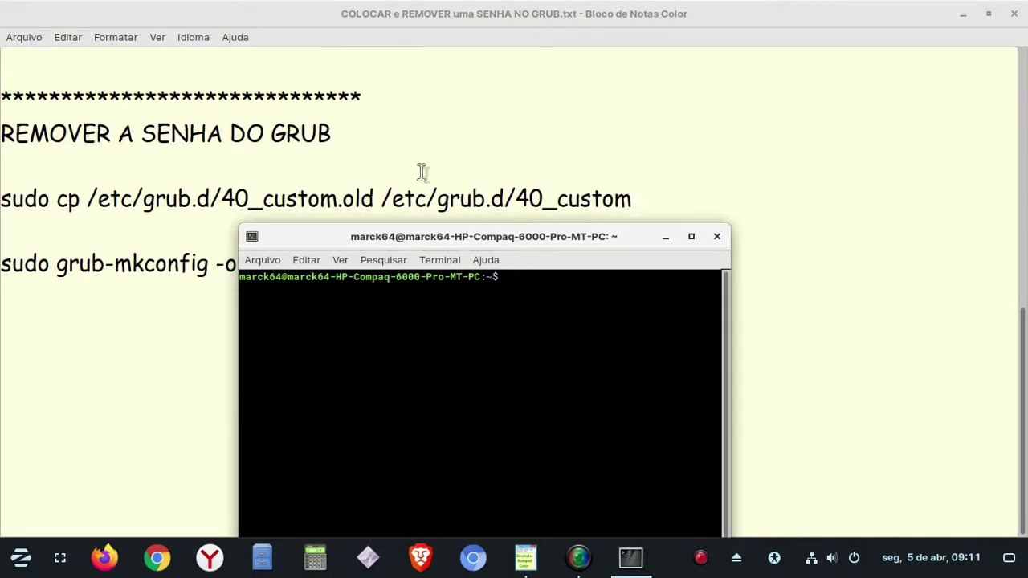
- Copy the 'sudo cp /etc/grub.d/40_custom.old /etc/grub.d/40_custom' line from the notes
{"action": "left_click", "coordinate": [633, 199]}
{"action": "left_click_drag", "start_coordinate": [633, 198], "coordinate": [2, 200]}
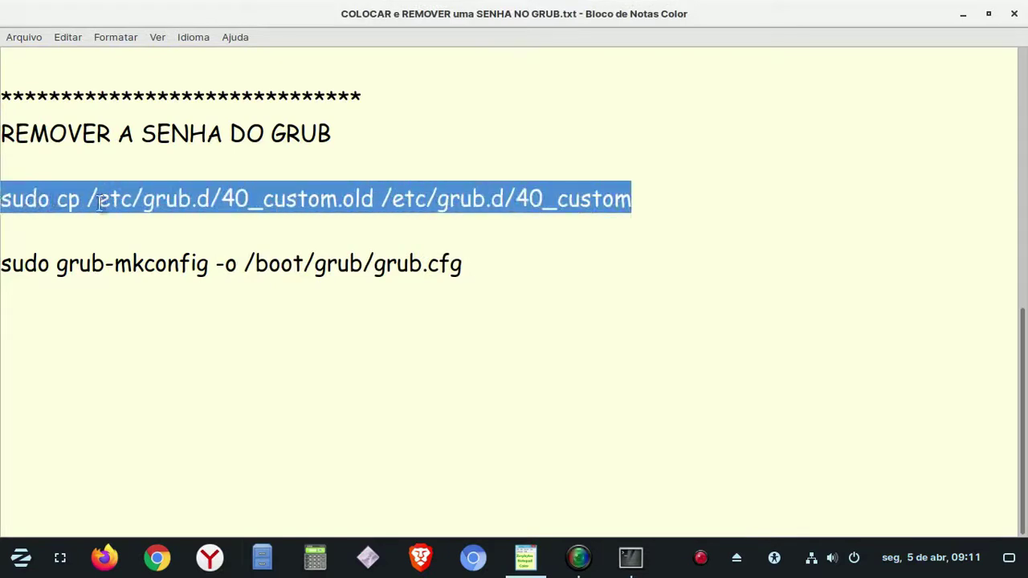
{"action": "right_click", "coordinate": [144, 202]}
{"action": "left_click", "coordinate": [191, 233]}
- Paste and run the restore command in the terminal, entering the account password
{"action": "left_click", "coordinate": [630, 562]}
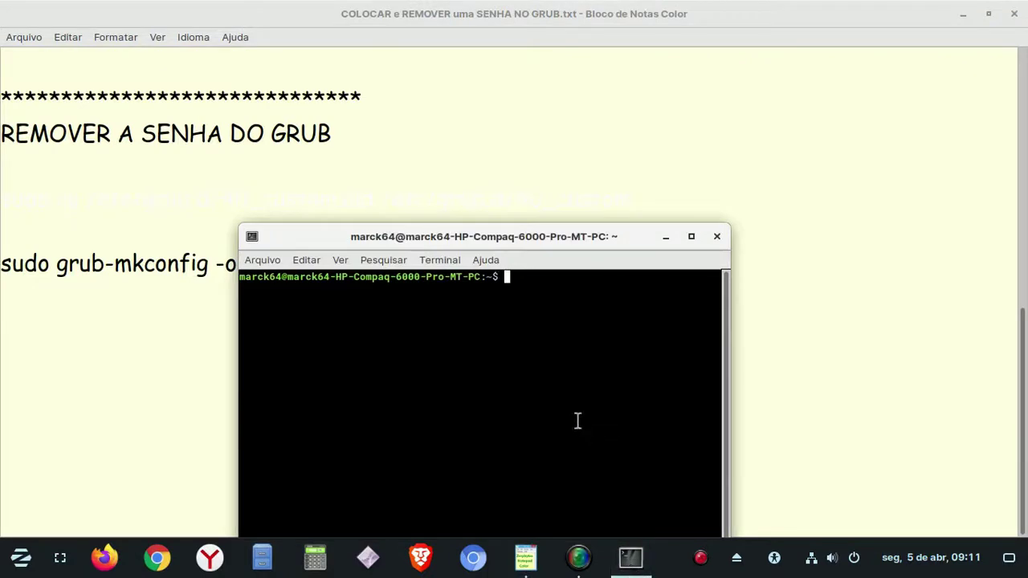
{"action": "key", "text": "ctrl+shift+v"}
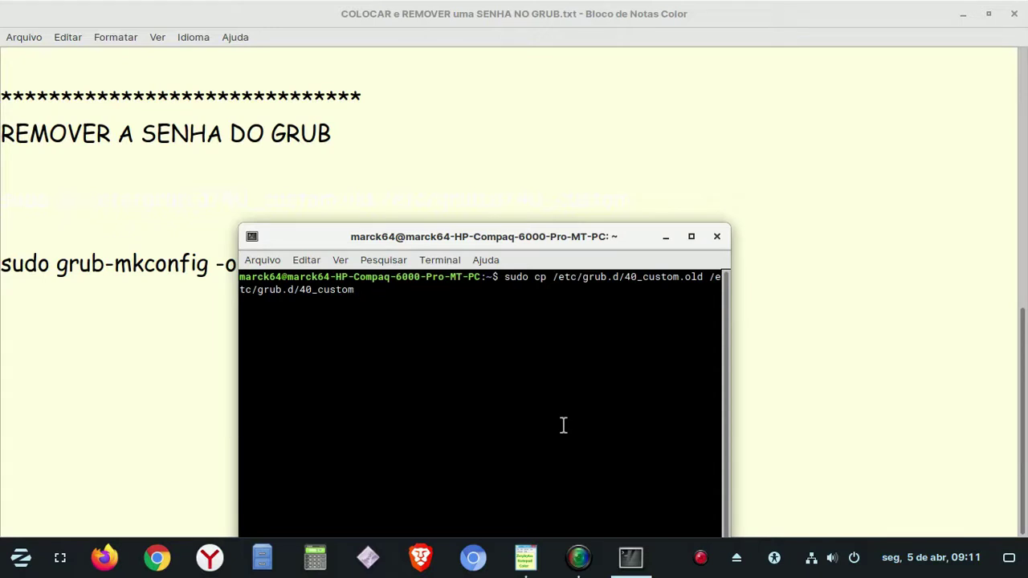
{"action": "key", "text": "Return"}
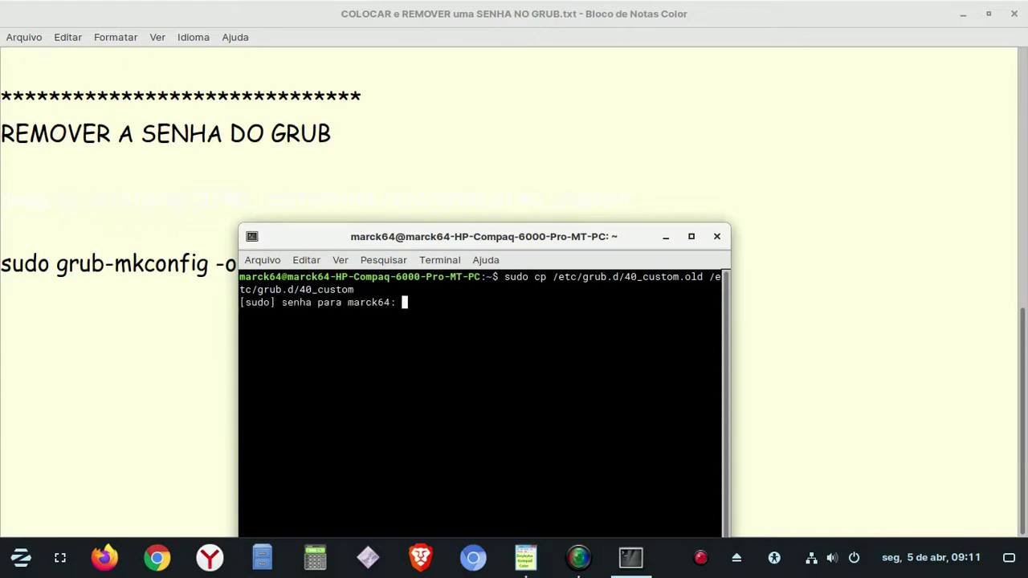
{"action": "type", "text": "*"}
{"action": "key", "text": "Return"}
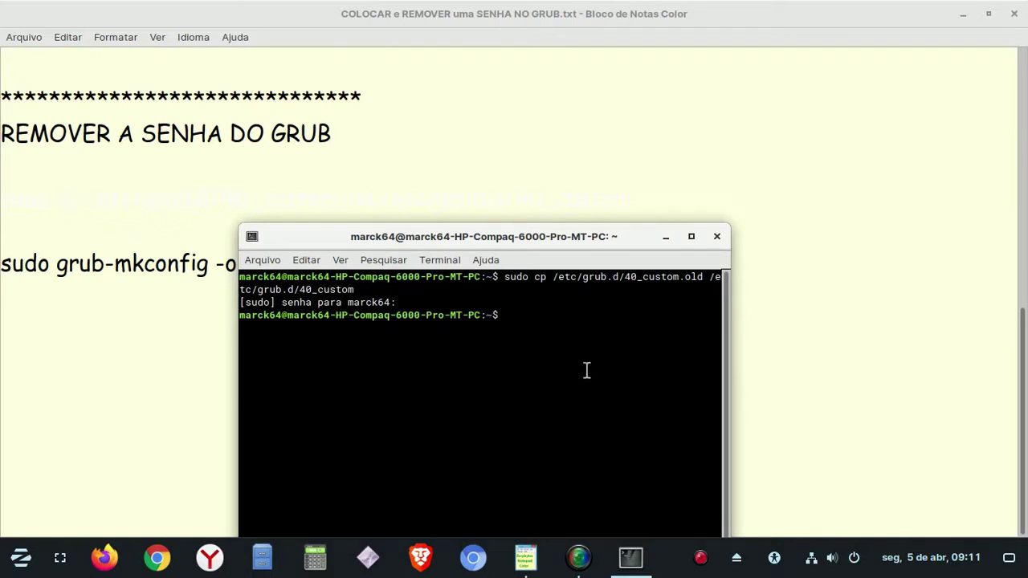
{"action": "left_click", "coordinate": [633, 158]}
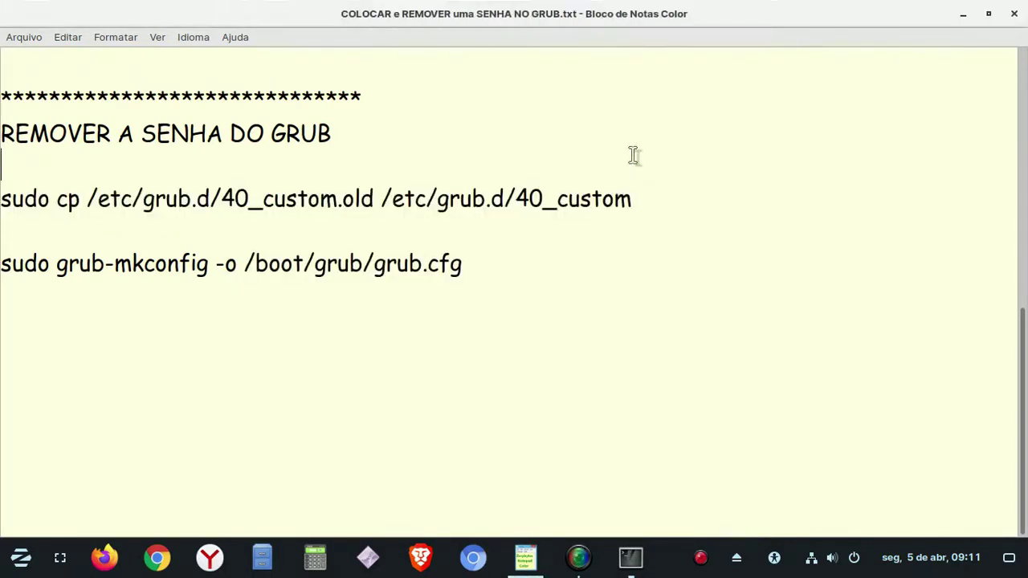
- Copy 'sudo grub-mkconfig -o /boot/grub/grub.cfg' from the notes and run it in the terminal
{"action": "left_click_drag", "start_coordinate": [469, 269], "coordinate": [4, 271]}
{"action": "right_click", "coordinate": [97, 269]}
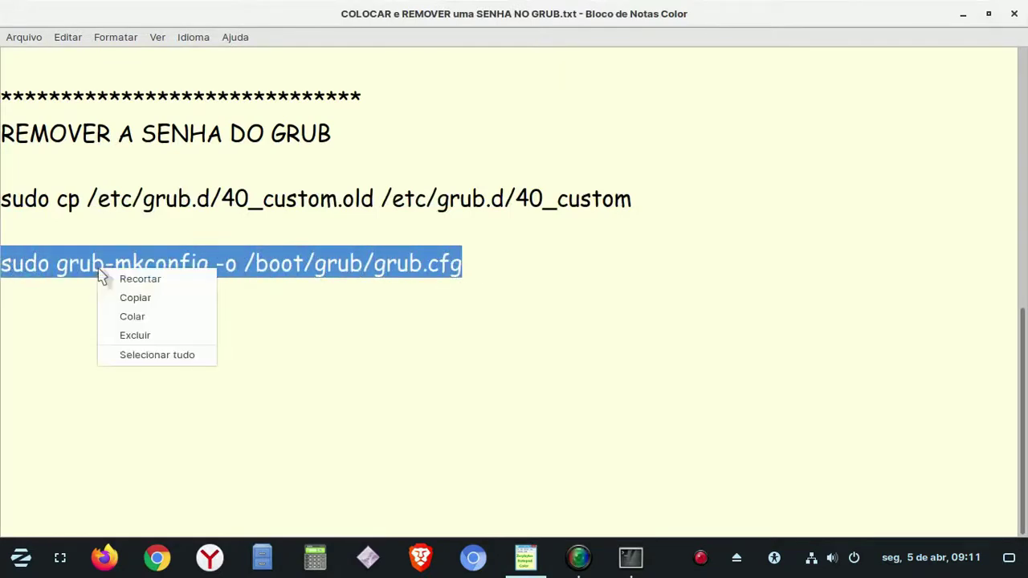
{"action": "left_click", "coordinate": [147, 299]}
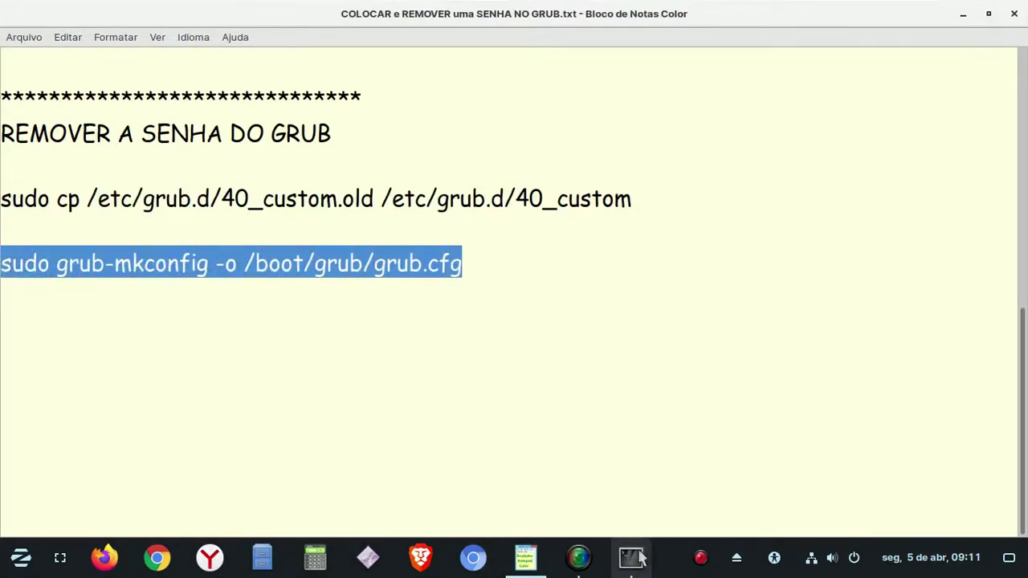
{"action": "mouse_move", "coordinate": [634, 558]}
{"action": "left_click", "coordinate": [583, 499]}
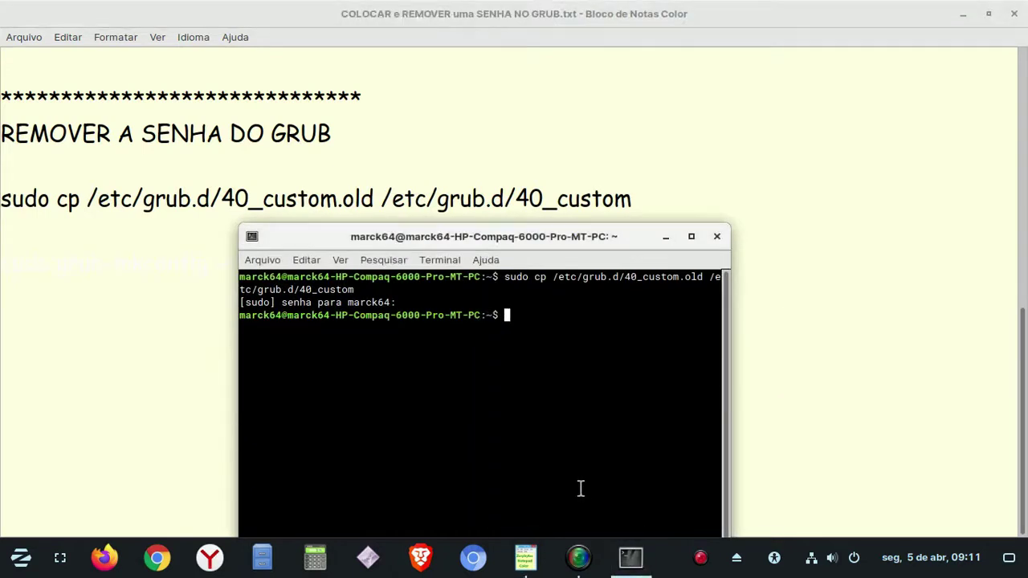
{"action": "key", "text": "ctrl+shift+v"}
{"action": "key", "text": "Return"}
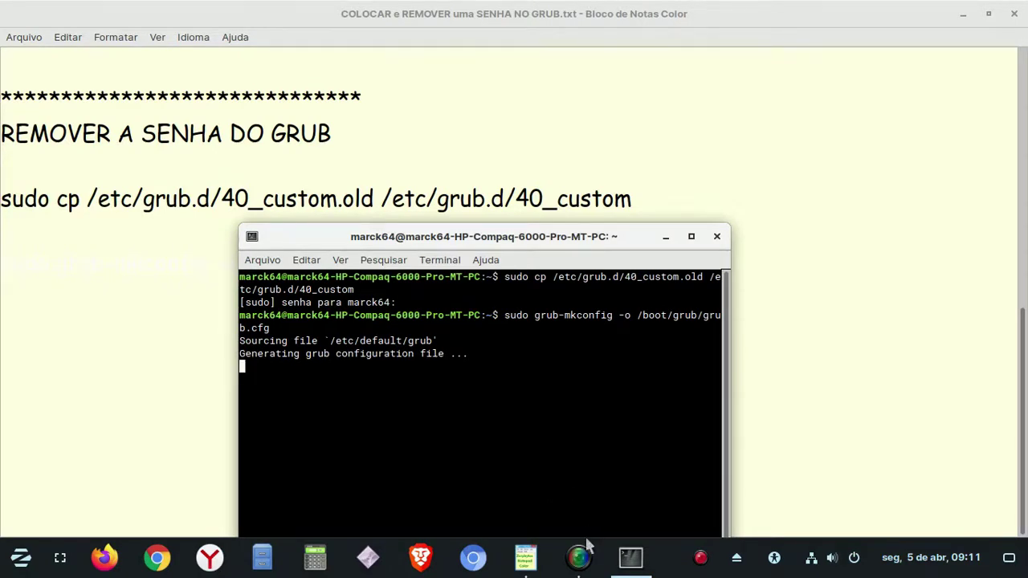
{"action": "mouse_move", "coordinate": [584, 560]}
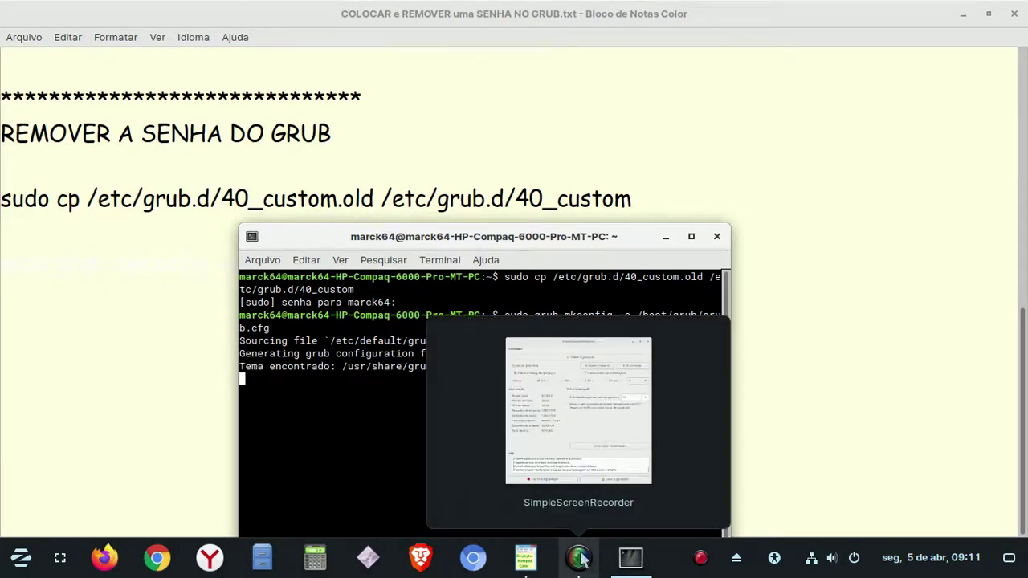
- Bring up the SimpleScreenRecorder window to check the recording, then minimize it again
{"action": "left_click", "coordinate": [582, 559]}
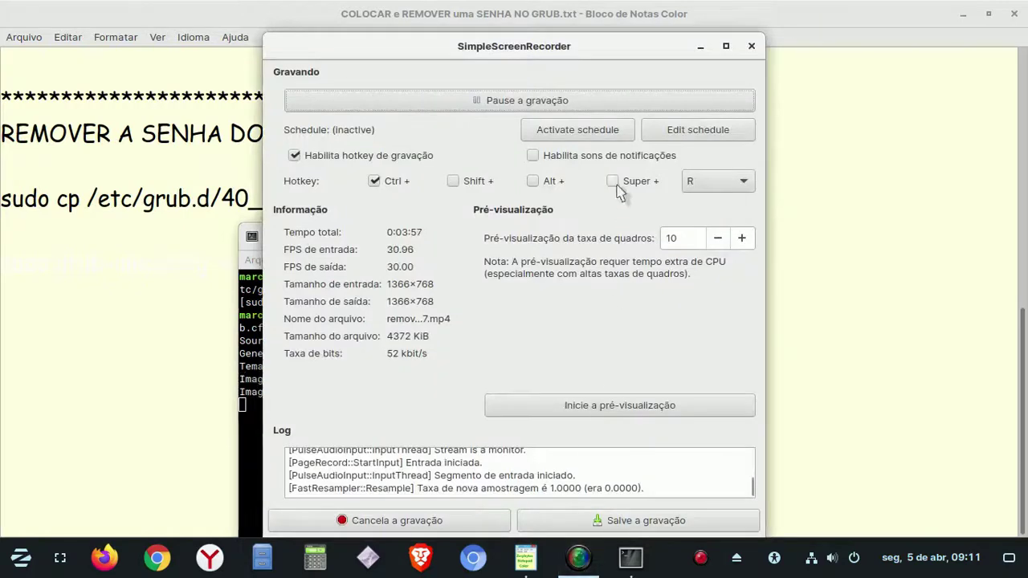
{"action": "left_click", "coordinate": [704, 47]}
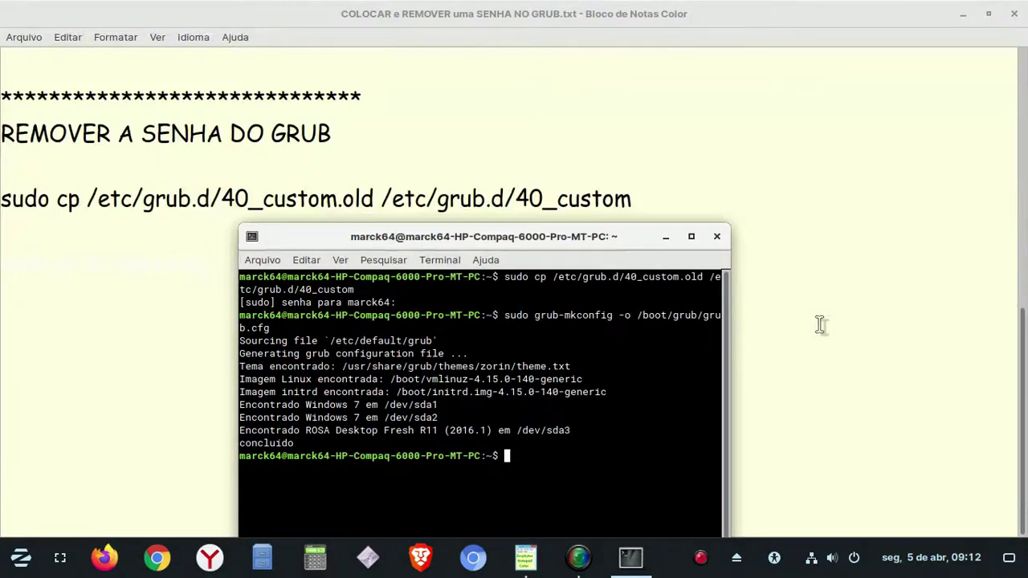
- Close the terminal, deselect the notes line, and save the recording in SimpleScreenRecorder
{"action": "left_click", "coordinate": [717, 237]}
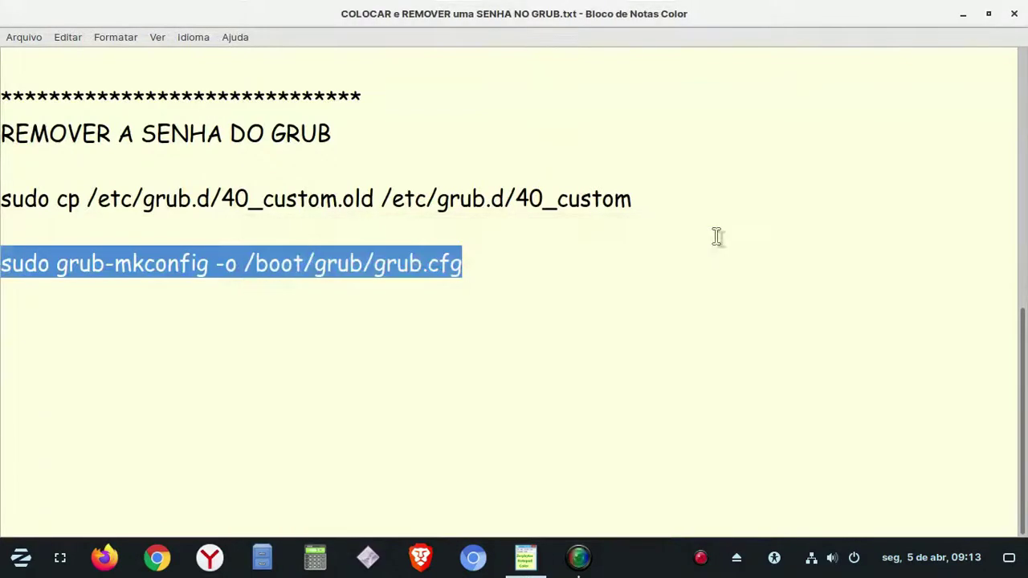
{"action": "left_click", "coordinate": [626, 321]}
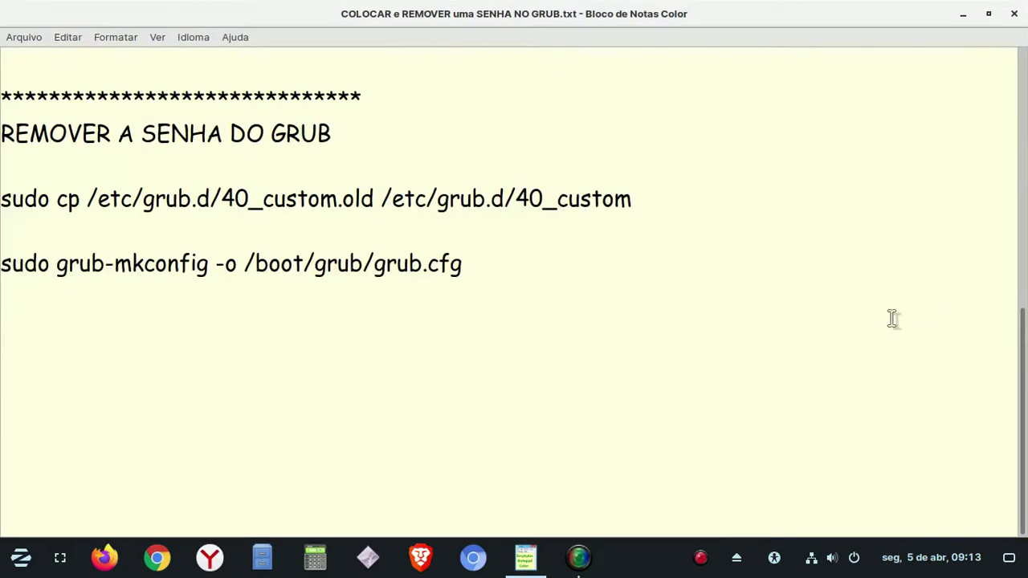
{"action": "left_click", "coordinate": [583, 558]}
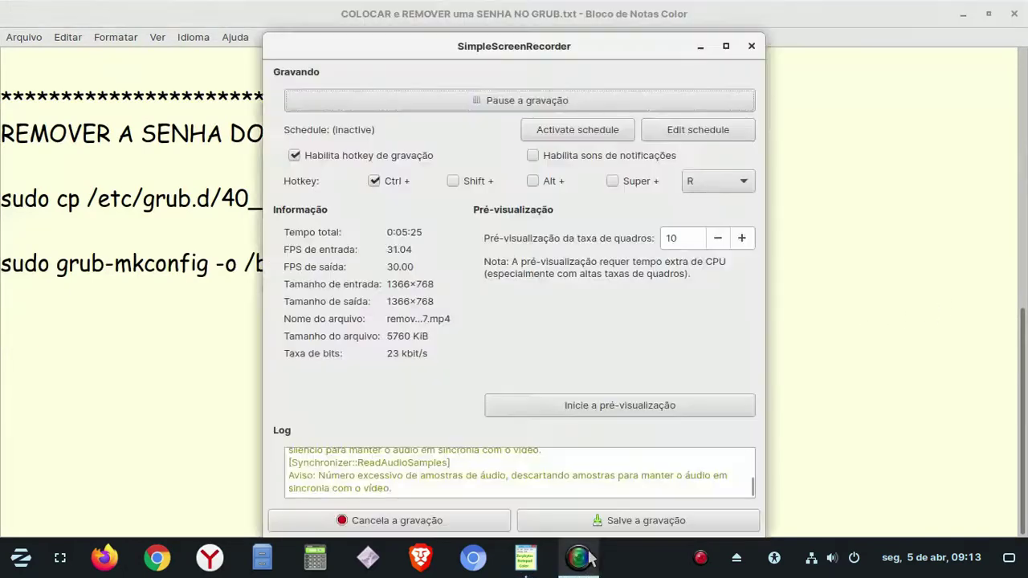
{"action": "left_click", "coordinate": [624, 521]}
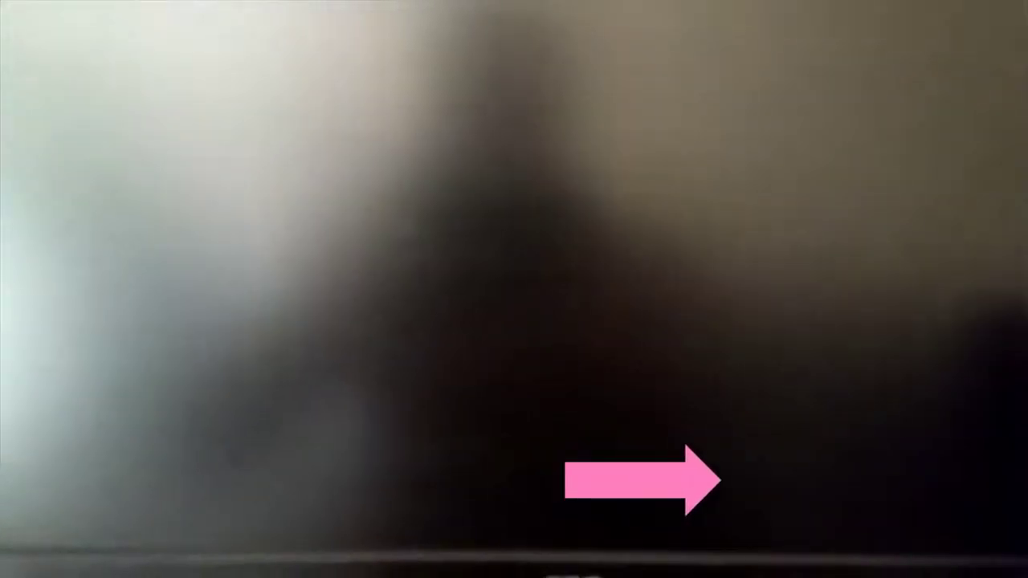
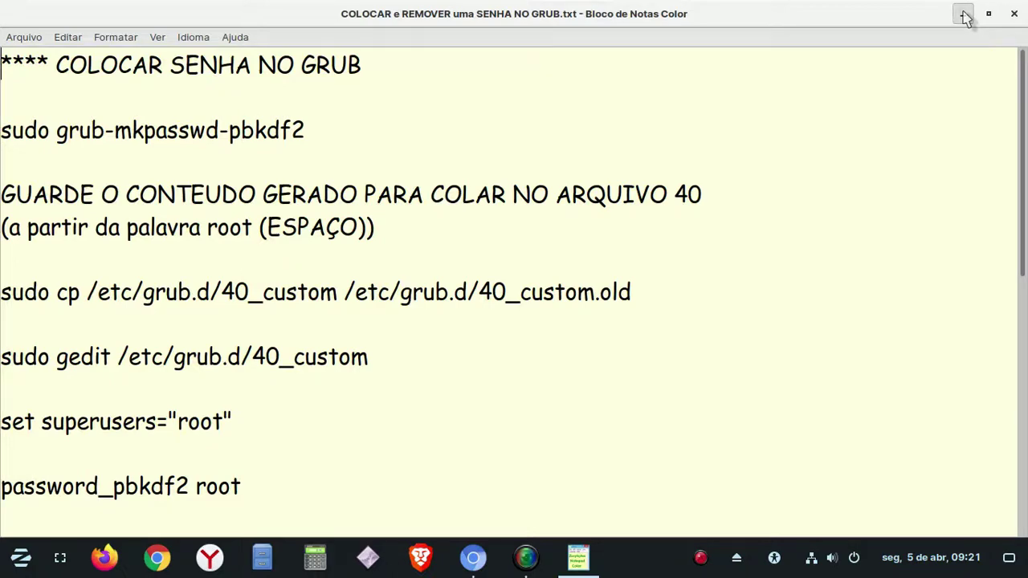
- Minimize the GRUB notes window to clear the desktop
{"action": "left_click", "coordinate": [965, 16]}
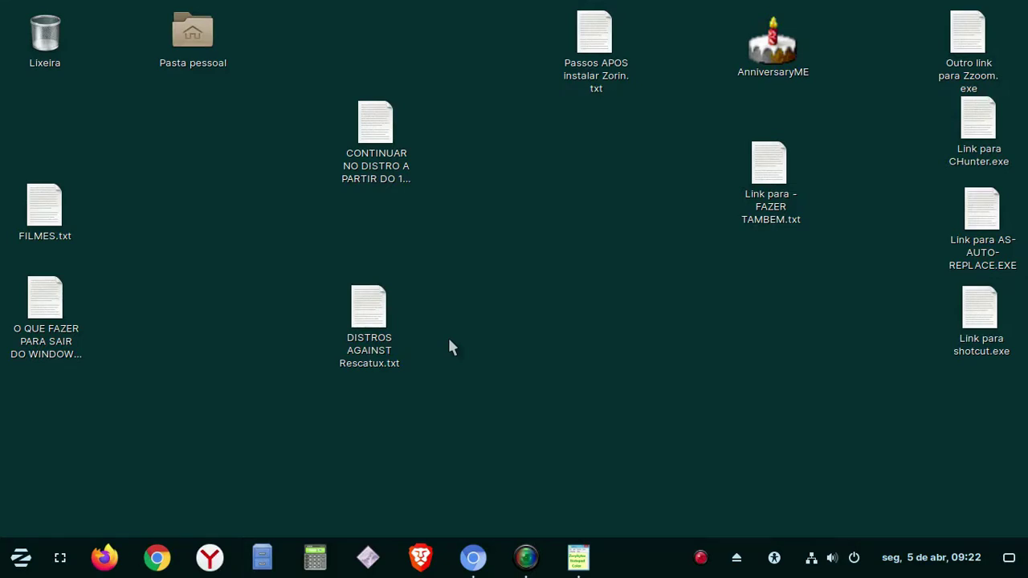
- Raise Chromium, select the 'excluir e expurgar grub' Google query, then return to the channel tab
{"action": "mouse_move", "coordinate": [473, 558]}
{"action": "left_click", "coordinate": [498, 454]}
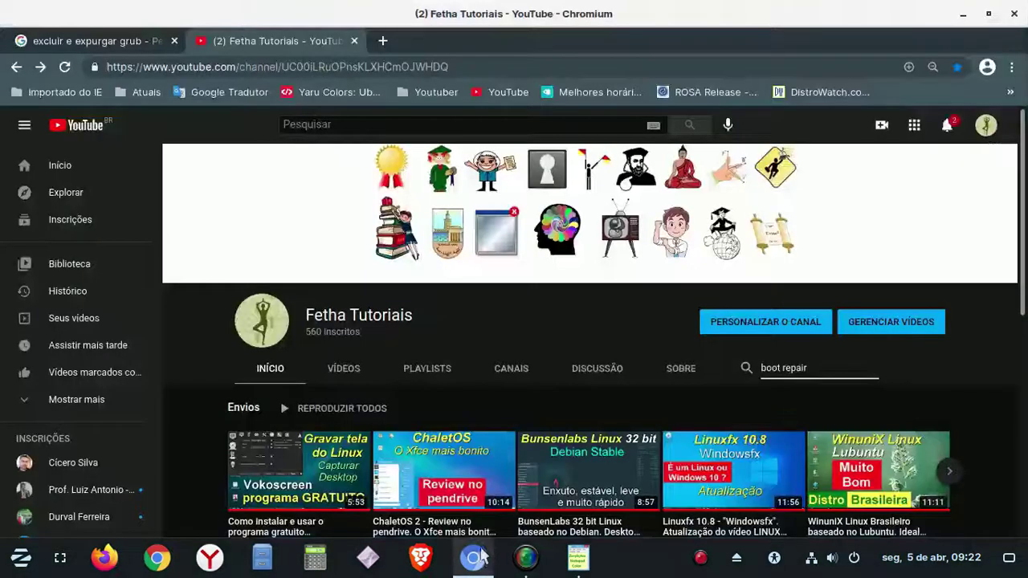
{"action": "left_click", "coordinate": [102, 40]}
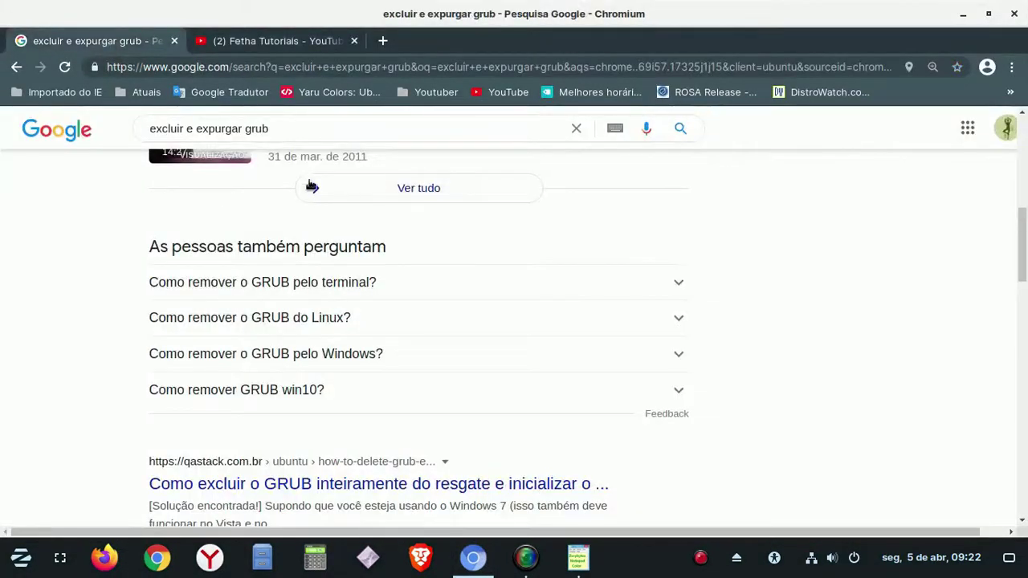
{"action": "left_click_drag", "start_coordinate": [150, 127], "coordinate": [287, 126]}
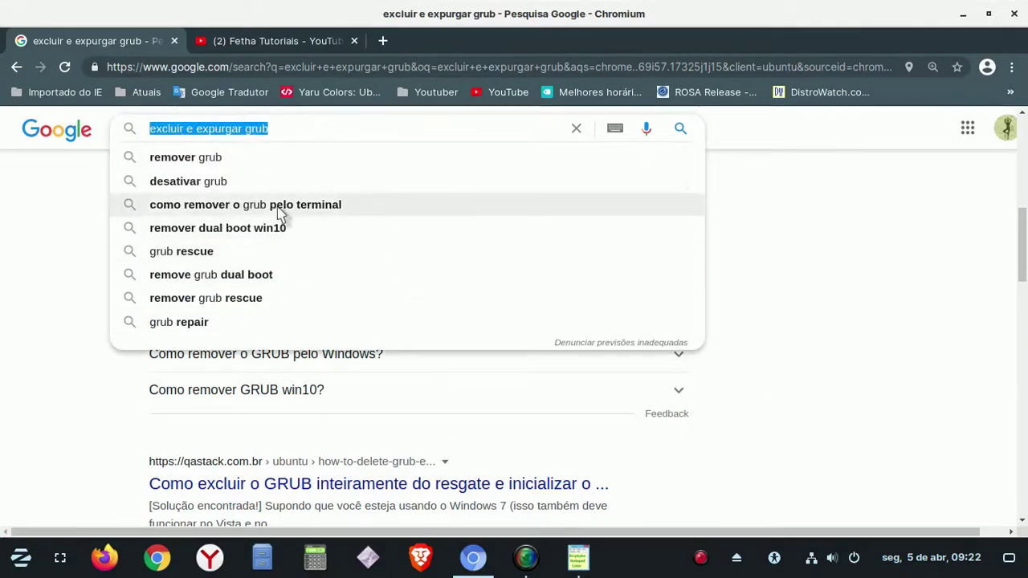
{"action": "left_click", "coordinate": [900, 316]}
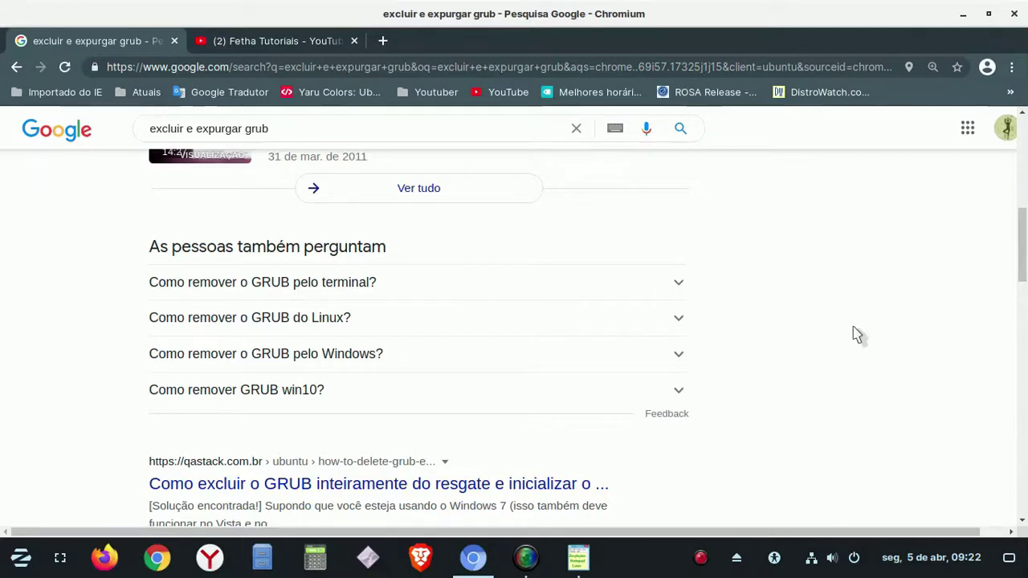
{"action": "left_click", "coordinate": [303, 40]}
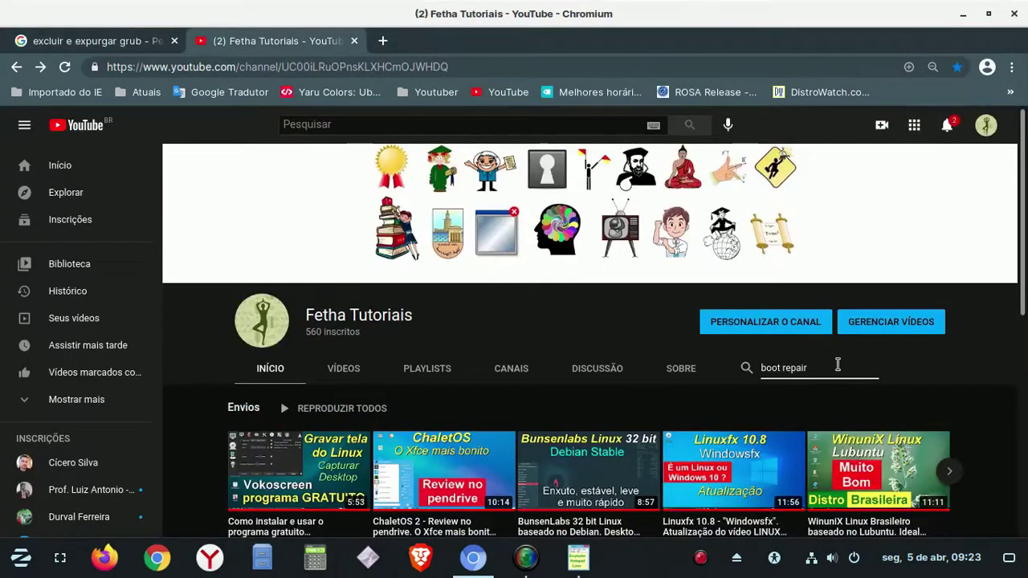
- Search the Fetha Tutoriais channel for 'boot repair', then minimize Chromium
{"action": "key", "text": "Return"}
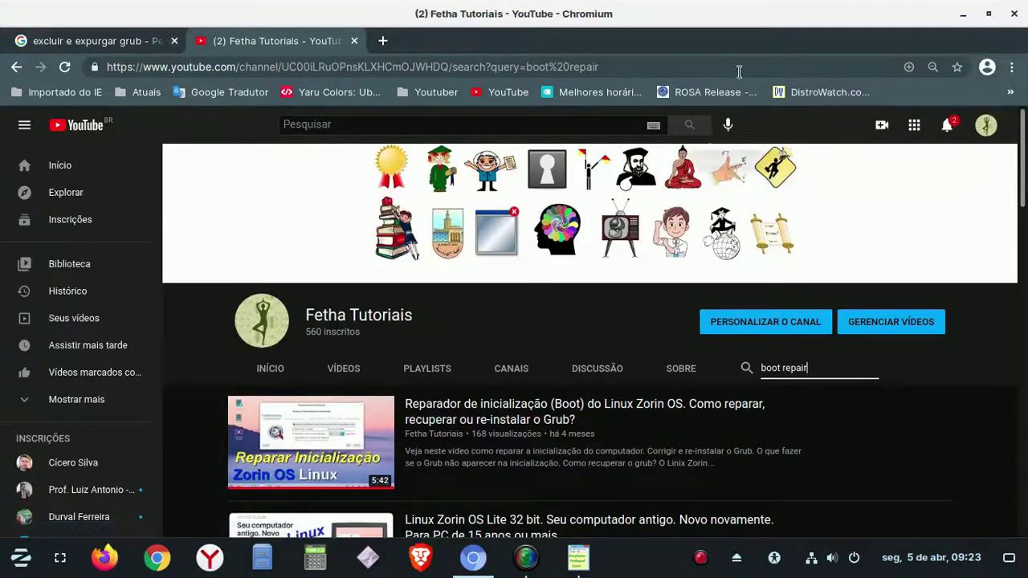
{"action": "left_click", "coordinate": [963, 17]}
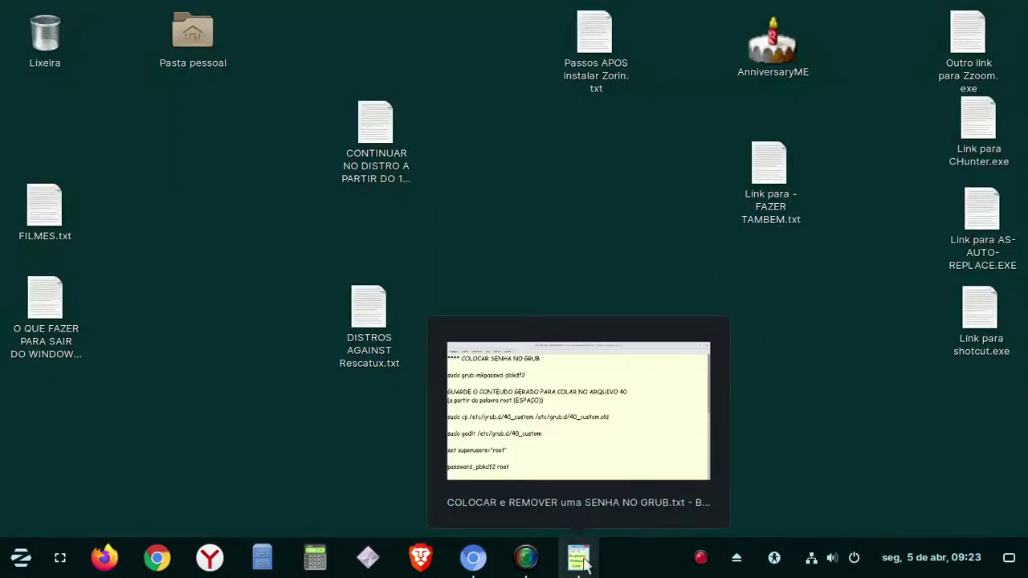
- Copy the 'sudo grub-mkpasswd-pbkdf2' line from the GRUB notes and open a terminal
{"action": "left_click", "coordinate": [583, 564]}
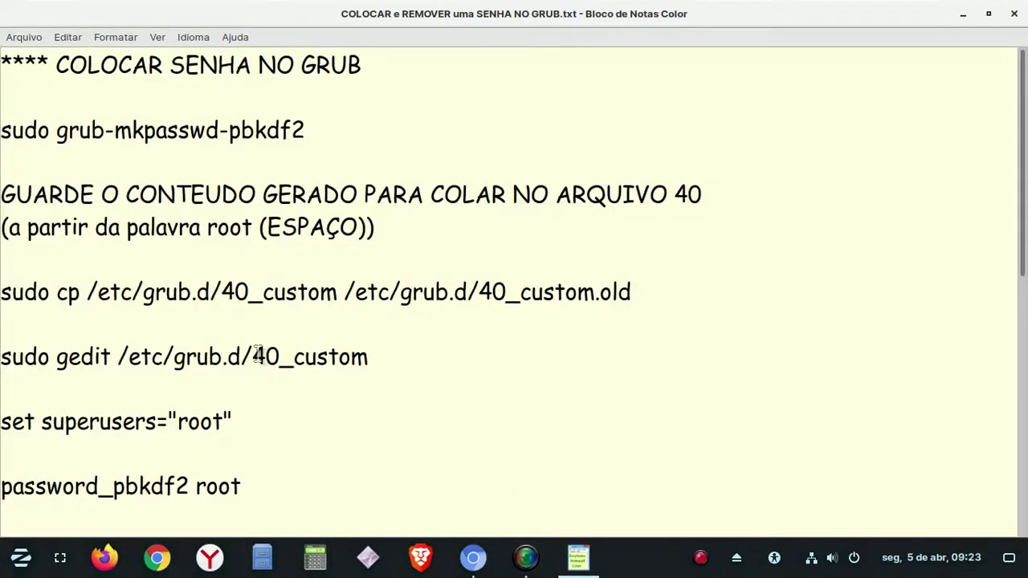
{"action": "left_click_drag", "start_coordinate": [297, 494], "coordinate": [7, 61]}
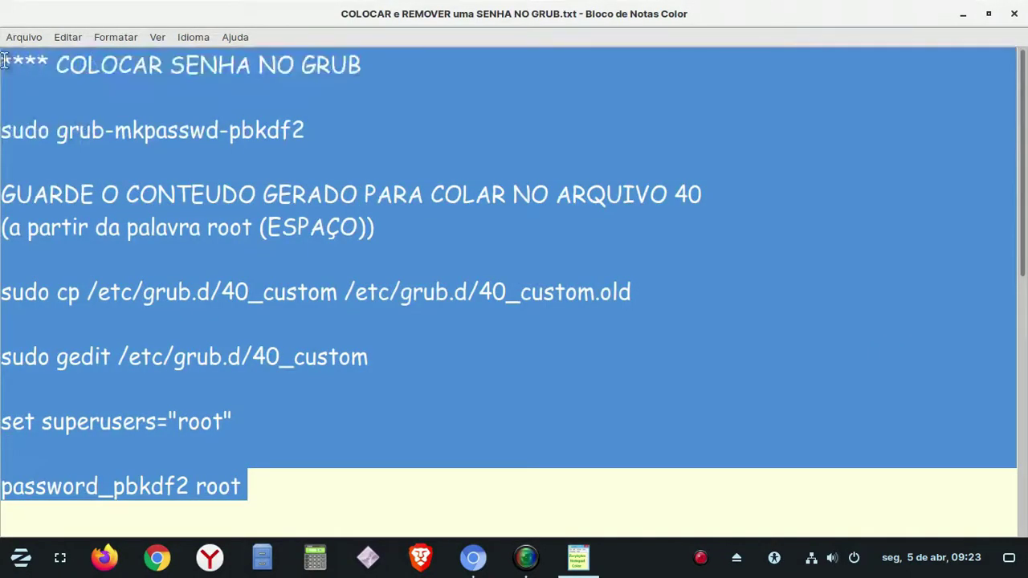
{"action": "left_click", "coordinate": [376, 67]}
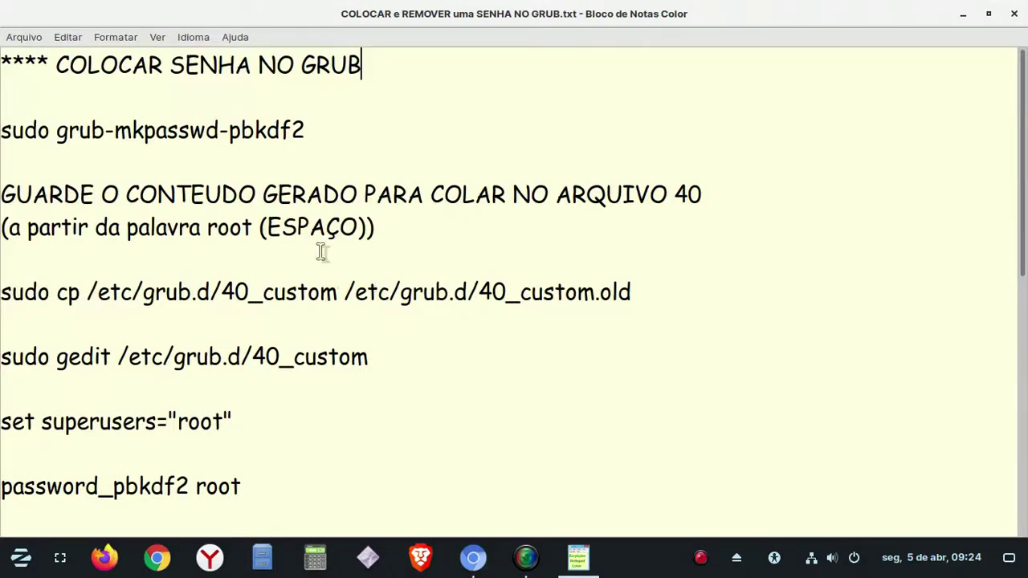
{"action": "left_click_drag", "start_coordinate": [312, 130], "coordinate": [5, 138]}
{"action": "key", "text": "ctrl+c"}
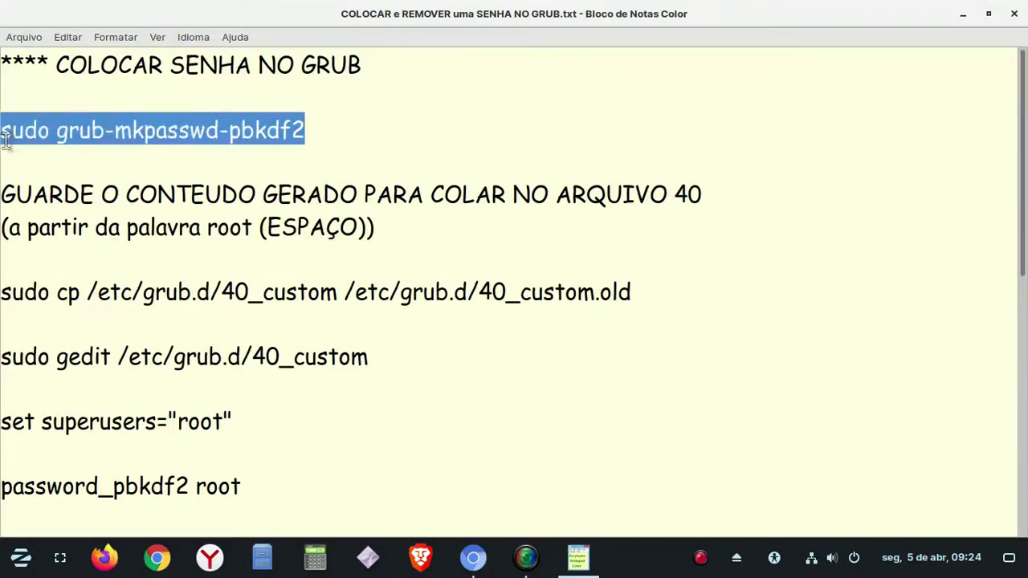
{"action": "right_click", "coordinate": [89, 138]}
{"action": "left_click", "coordinate": [146, 171]}
{"action": "left_click", "coordinate": [586, 133]}
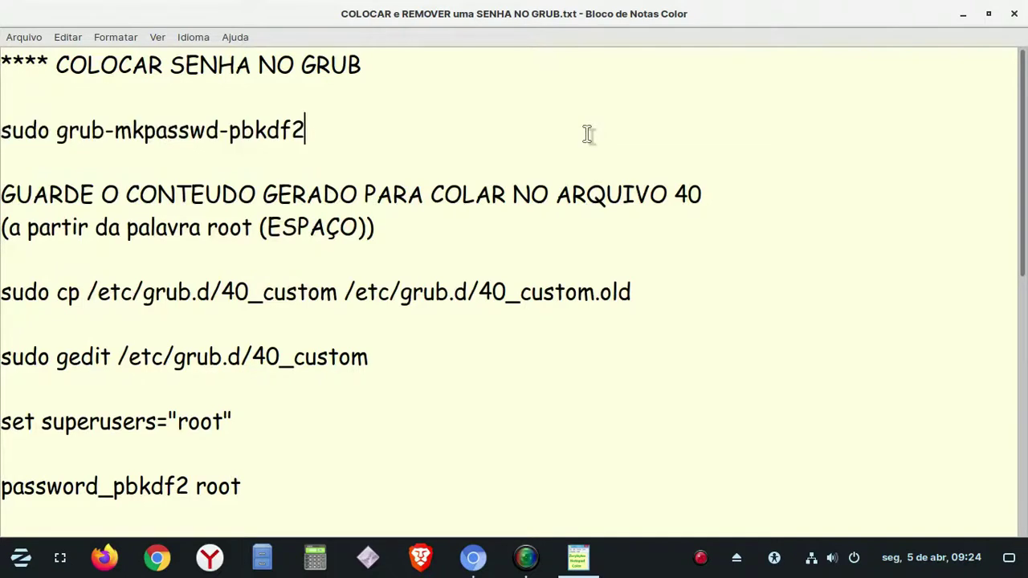
{"action": "key", "text": "ctrl+alt+t"}
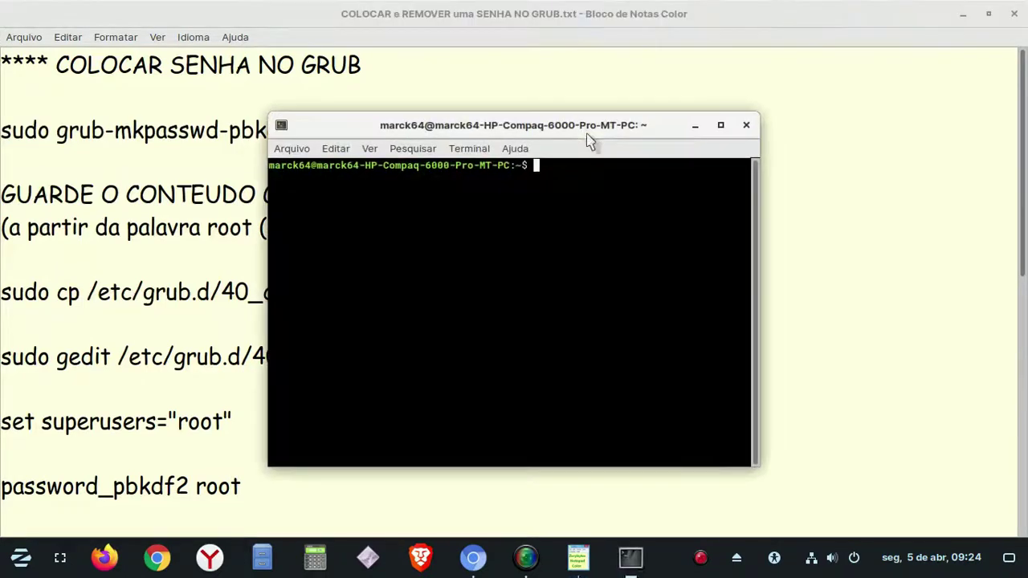
- Run sudo grub-mkpasswd-pbkdf2, entering the sudo password and the GRUB password twice
{"action": "right_click", "coordinate": [592, 172]}
{"action": "left_click", "coordinate": [650, 224]}
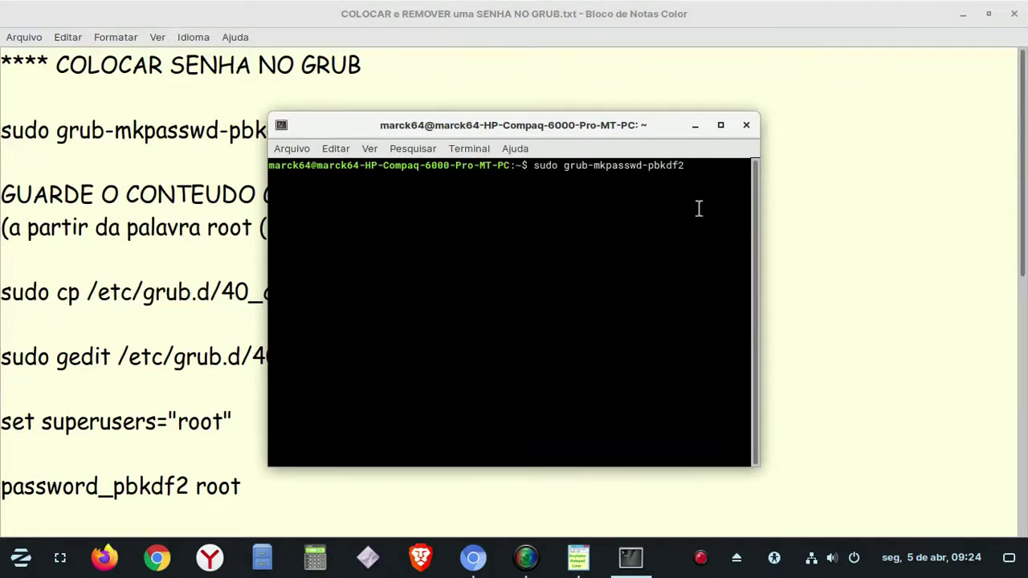
{"action": "key", "text": "Return"}
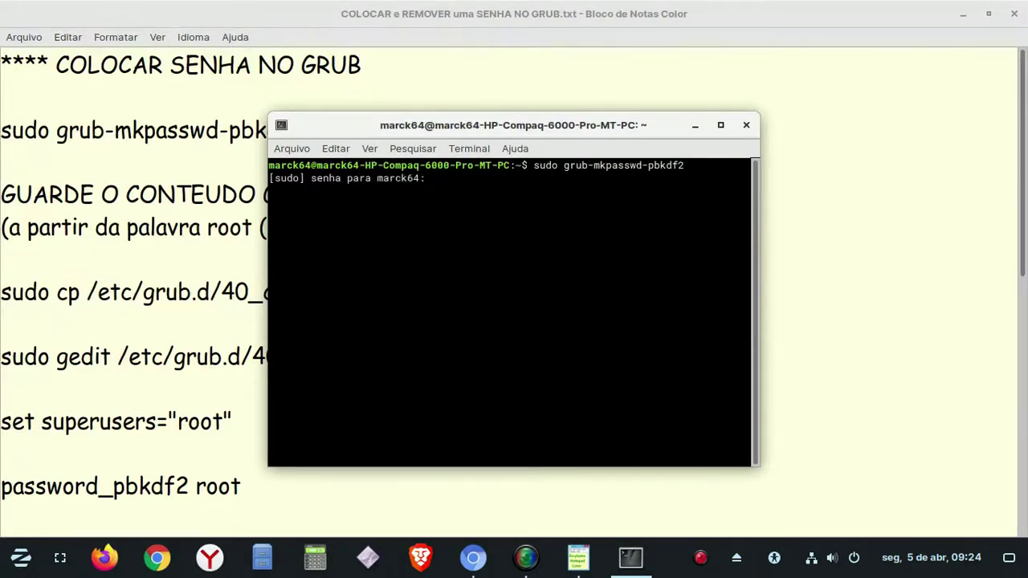
{"action": "key", "text": "Return"}
{"action": "key", "text": "Return"}
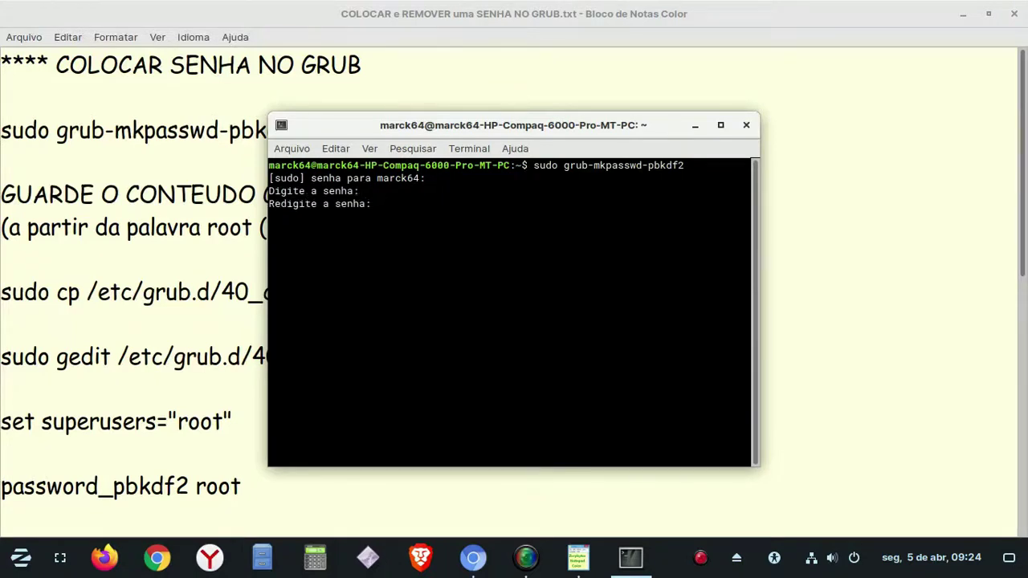
{"action": "key", "text": "Return"}
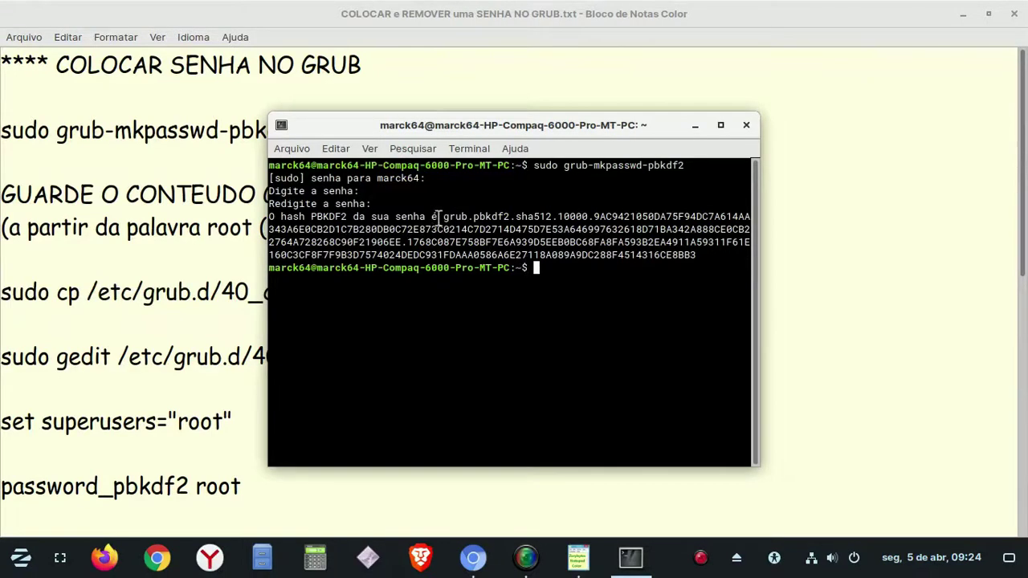
- Copy the generated grub.pbkdf2.sha512 hash from the terminal output
{"action": "left_click_drag", "start_coordinate": [444, 216], "coordinate": [695, 255]}
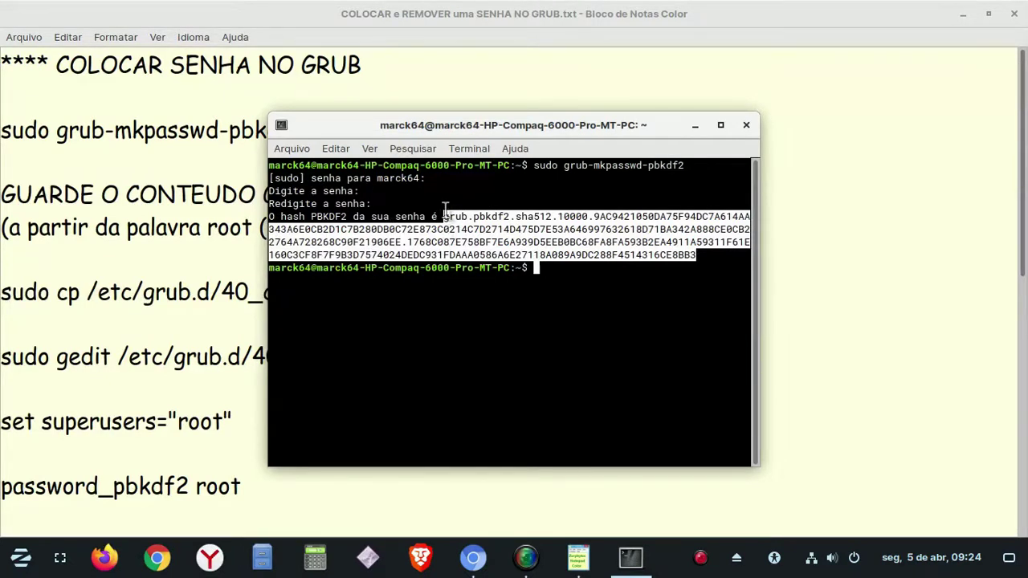
{"action": "right_click", "coordinate": [464, 231]}
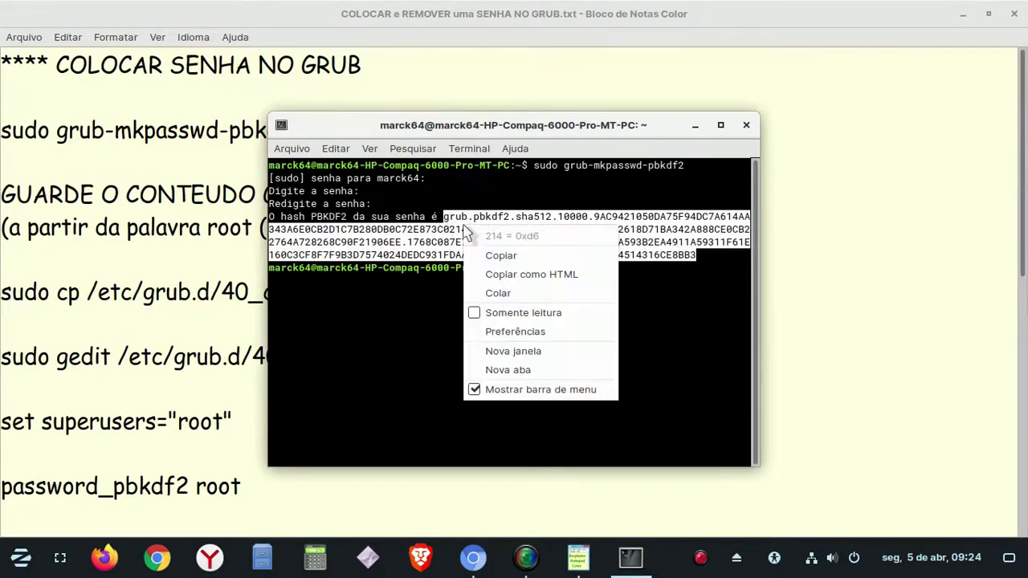
{"action": "left_click", "coordinate": [501, 255]}
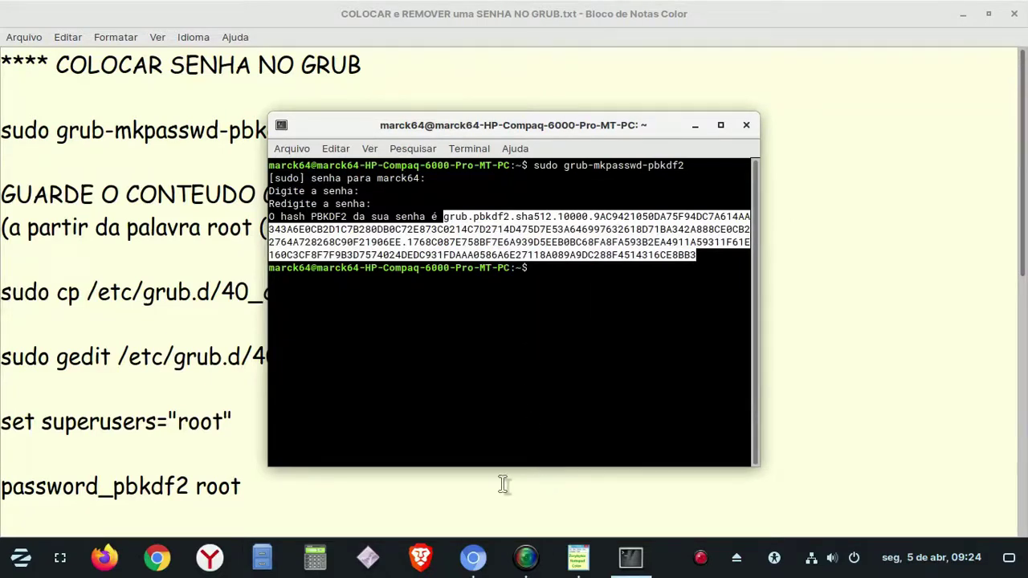
- Paste the PBKDF2 hash into a new untitled note and minimize it
{"action": "left_click", "coordinate": [371, 559]}
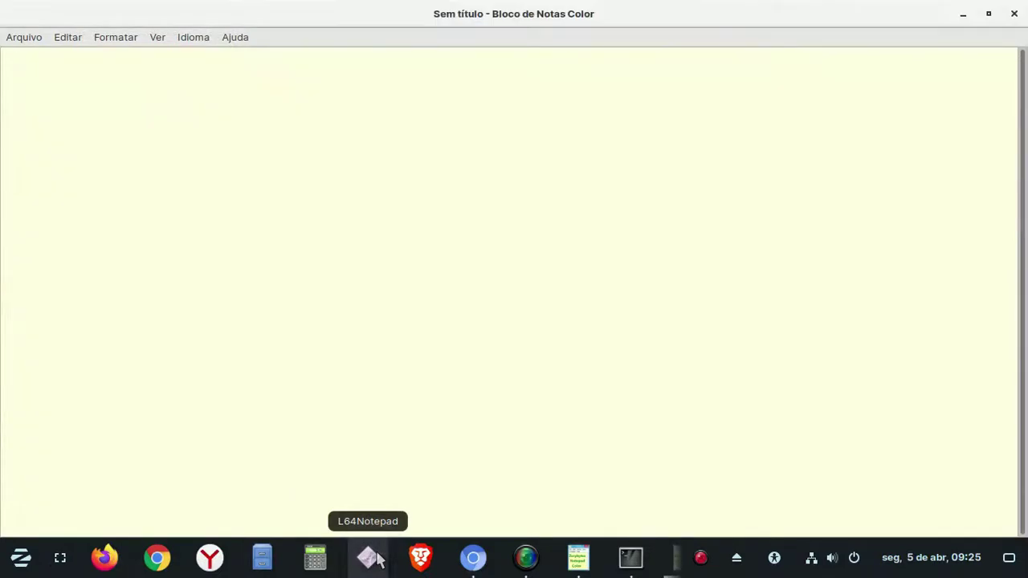
{"action": "right_click", "coordinate": [300, 221]}
{"action": "left_click", "coordinate": [335, 269]}
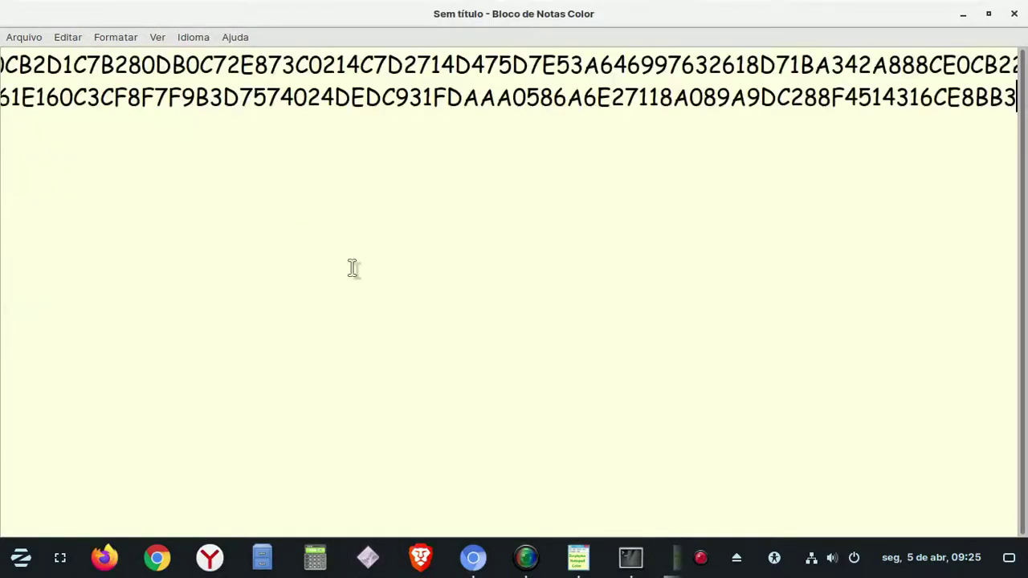
{"action": "key", "text": "Home"}
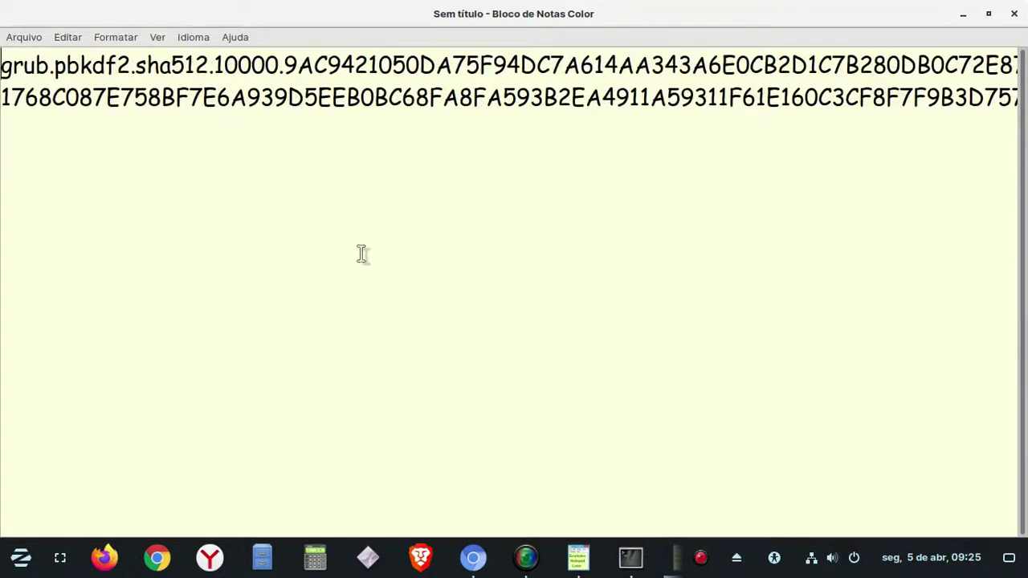
{"action": "left_click", "coordinate": [965, 12]}
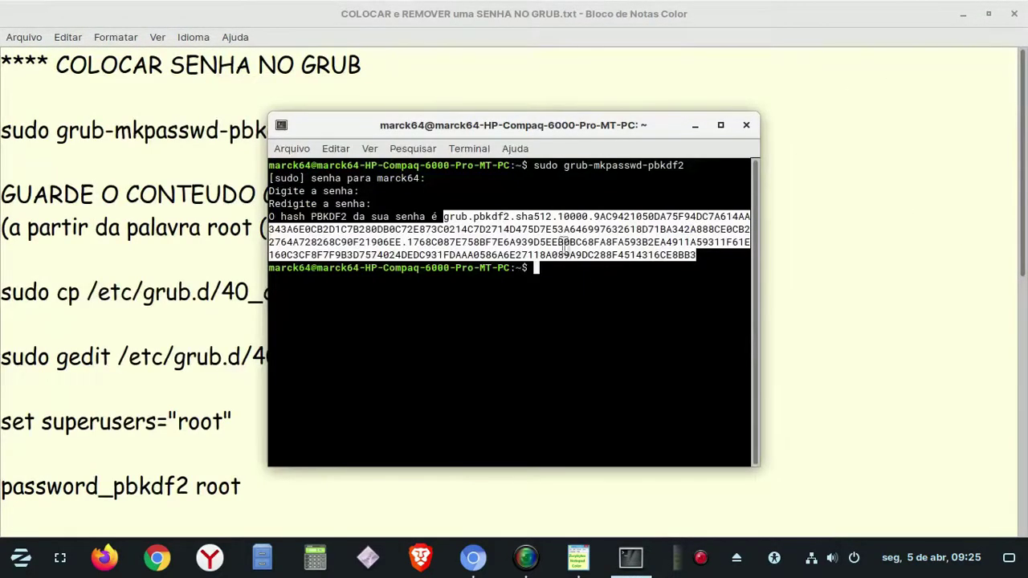
- Back up 40_custom to /etc/grub.d/40_custom.old using the sudo cp line from the notes
{"action": "left_click", "coordinate": [547, 73]}
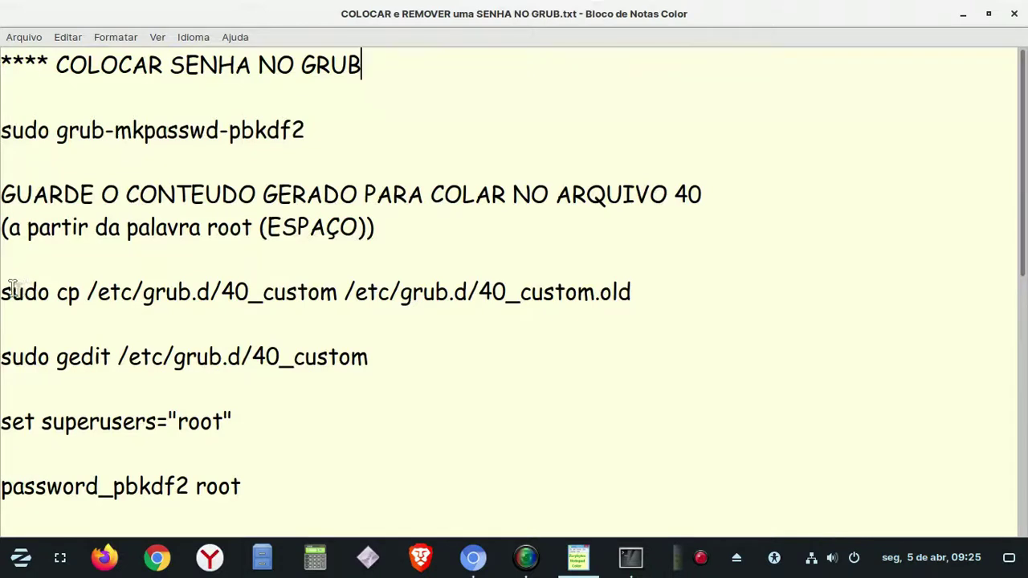
{"action": "left_click_drag", "start_coordinate": [1, 292], "coordinate": [629, 294]}
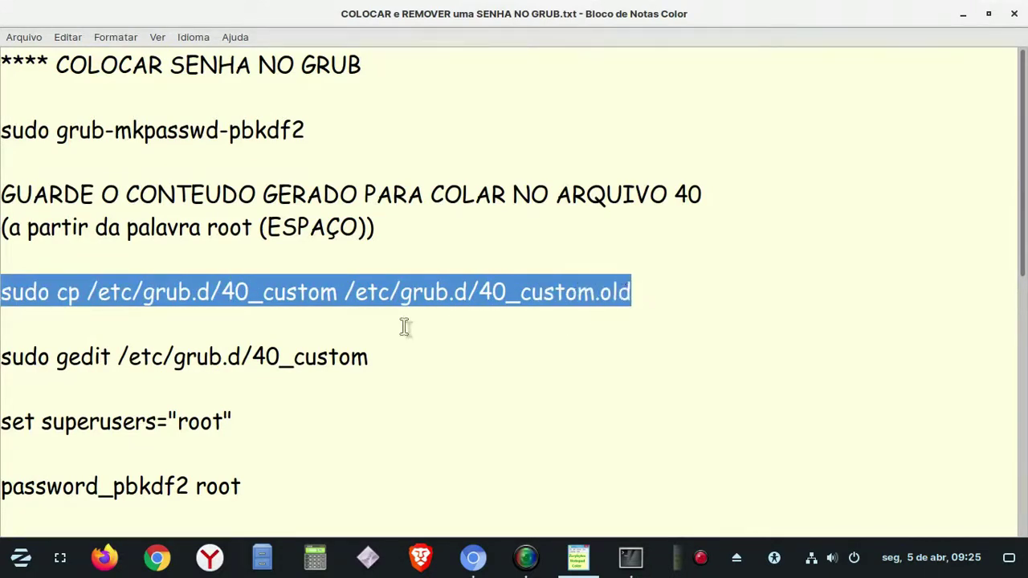
{"action": "right_click", "coordinate": [267, 299]}
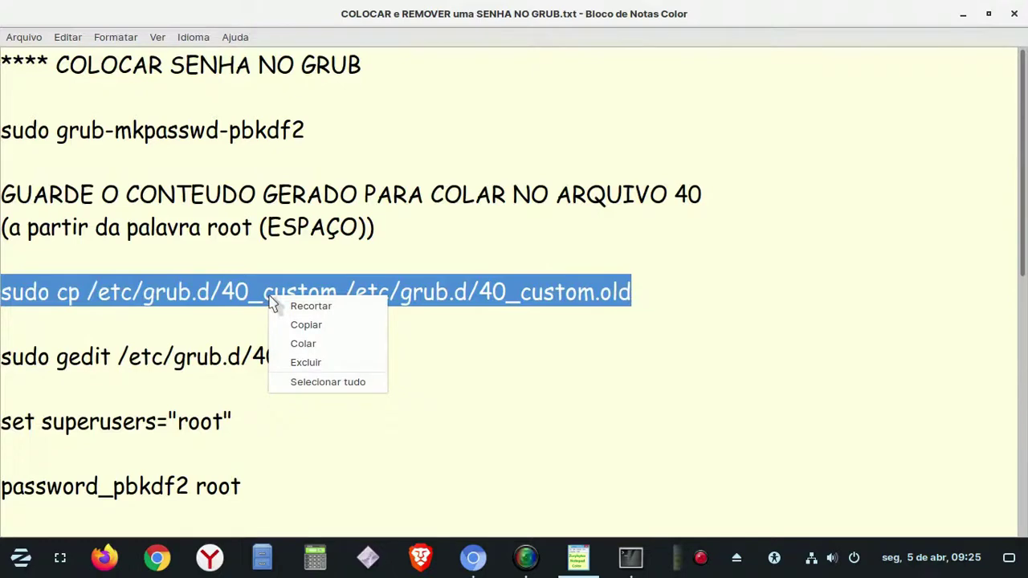
{"action": "left_click", "coordinate": [321, 324]}
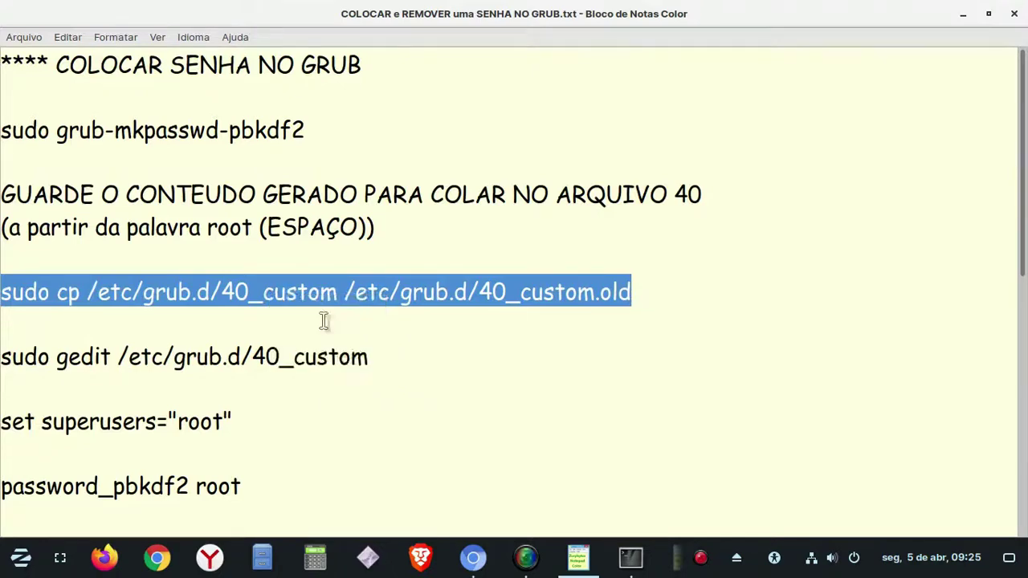
{"action": "left_click", "coordinate": [632, 565]}
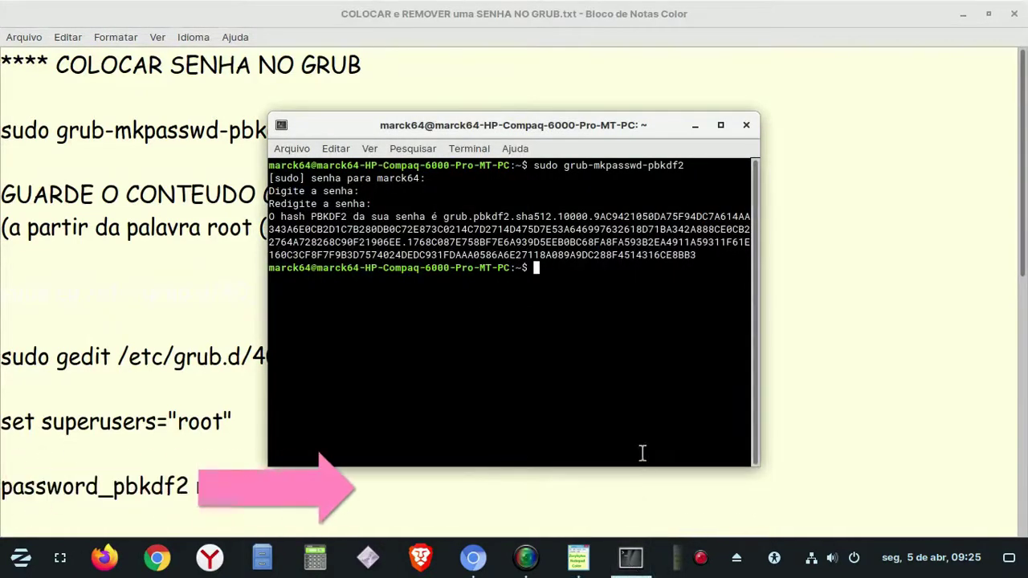
{"action": "key", "text": "ctrl+shift+v"}
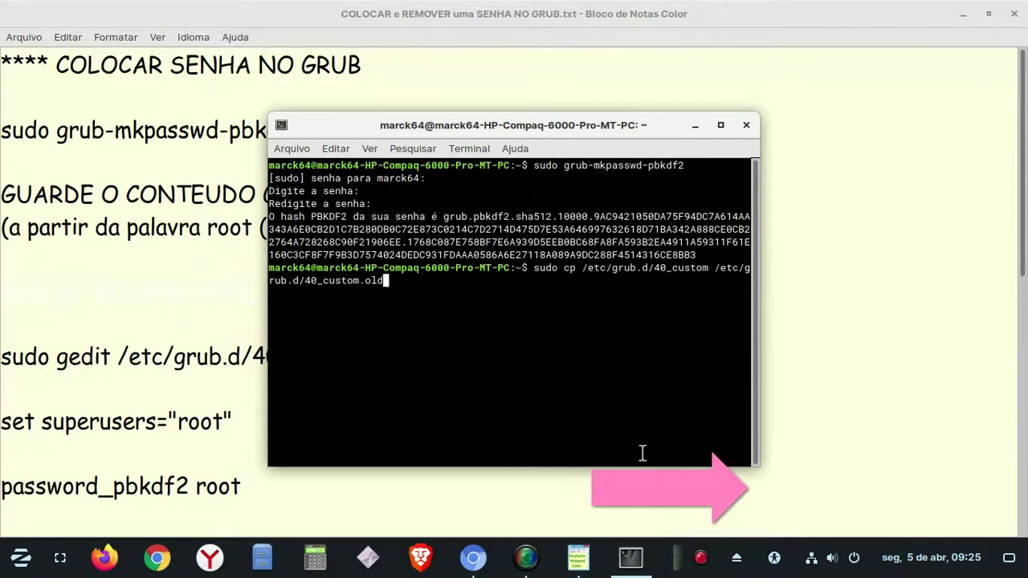
{"action": "key", "text": "Return"}
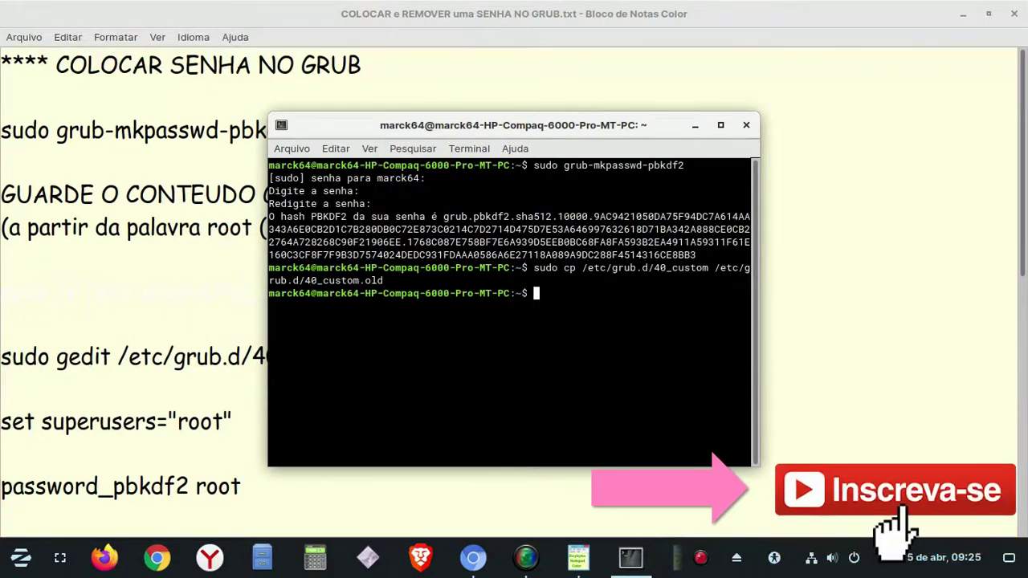
- Copy the 'sudo gedit /etc/grub.d/40_custom' line from the notes
{"action": "left_click", "coordinate": [155, 254]}
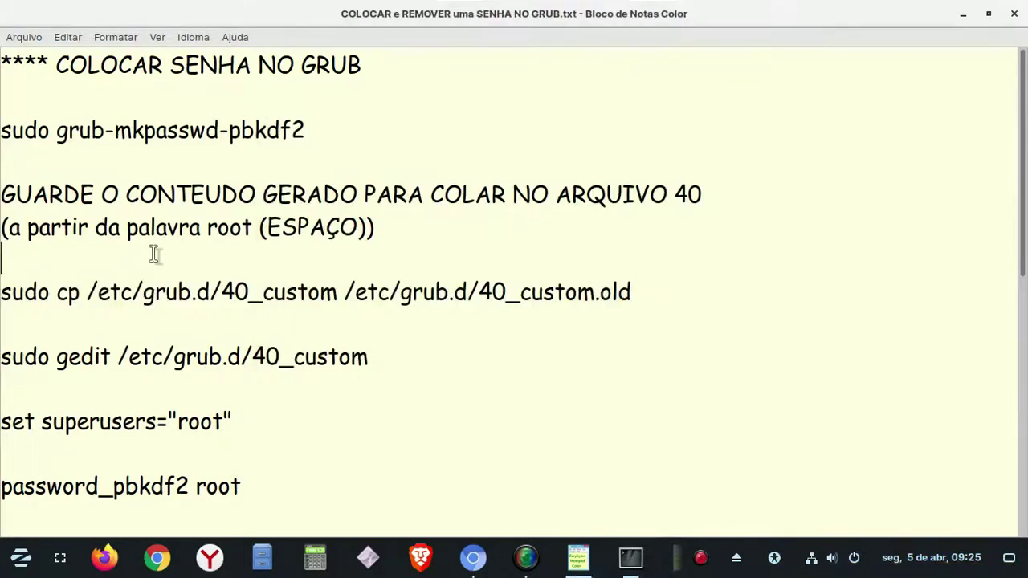
{"action": "left_click", "coordinate": [372, 357]}
{"action": "left_click_drag", "start_coordinate": [372, 357], "coordinate": [2, 351]}
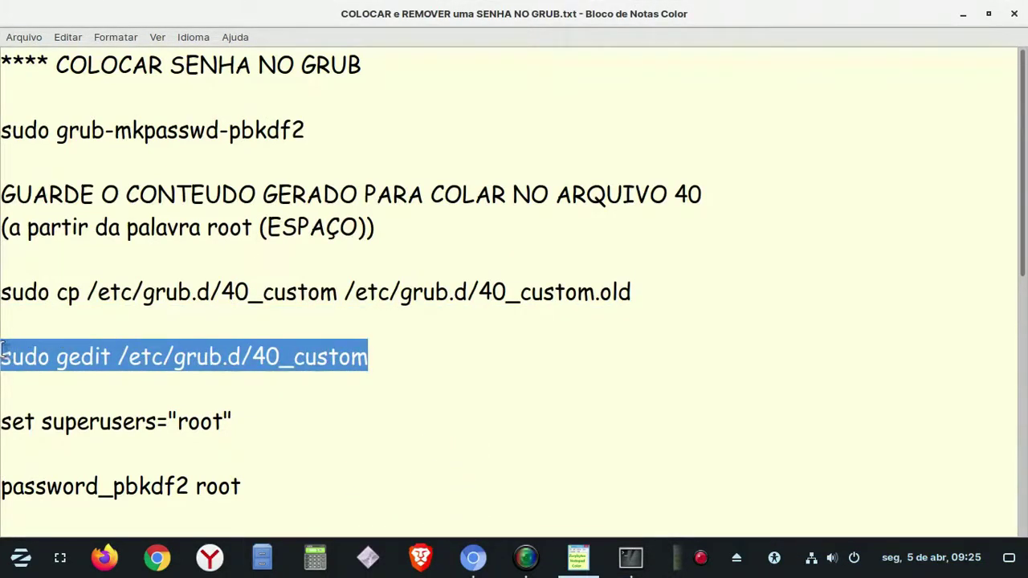
{"action": "right_click", "coordinate": [73, 351]}
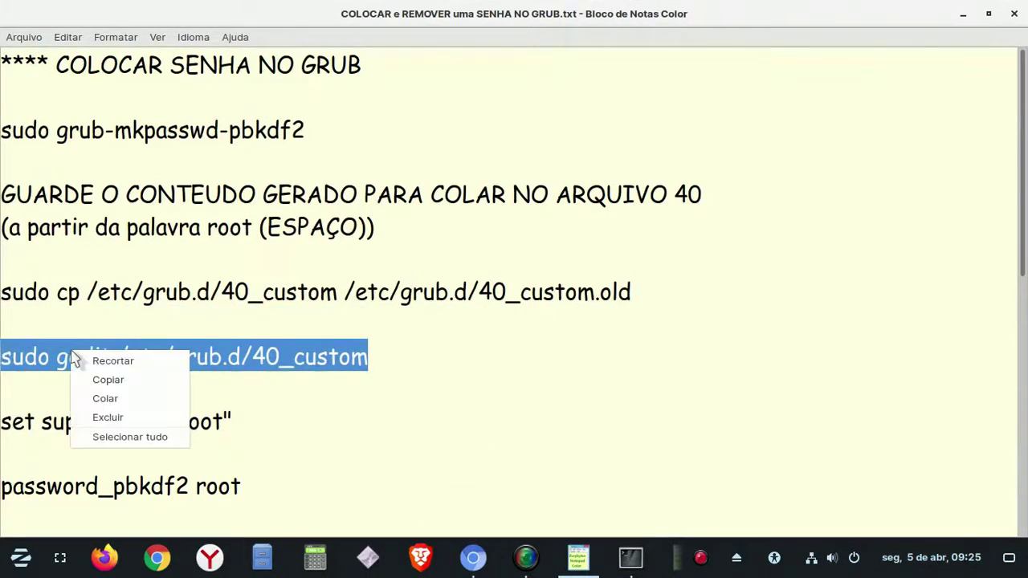
{"action": "left_click", "coordinate": [125, 380]}
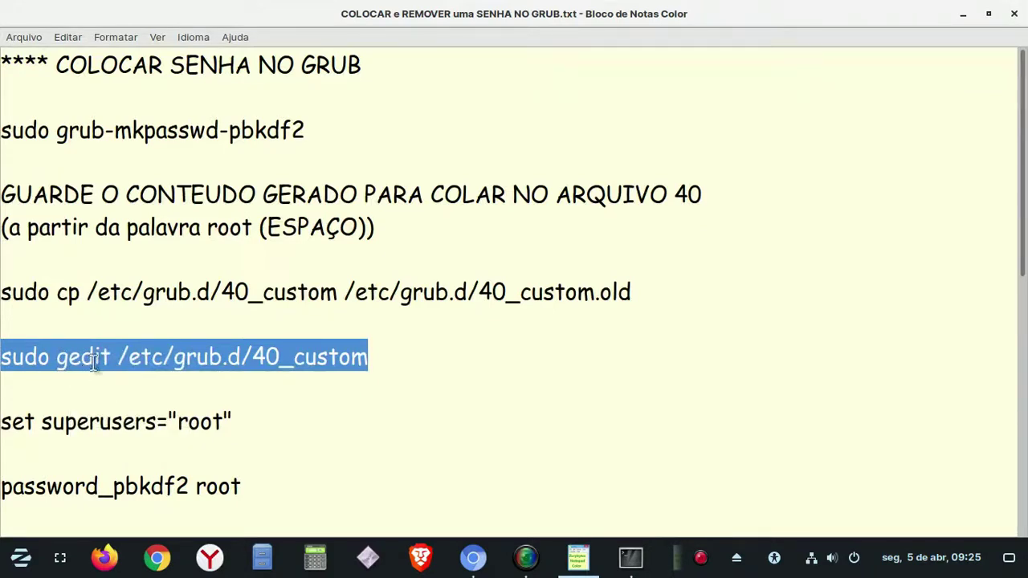
{"action": "left_click", "coordinate": [511, 411]}
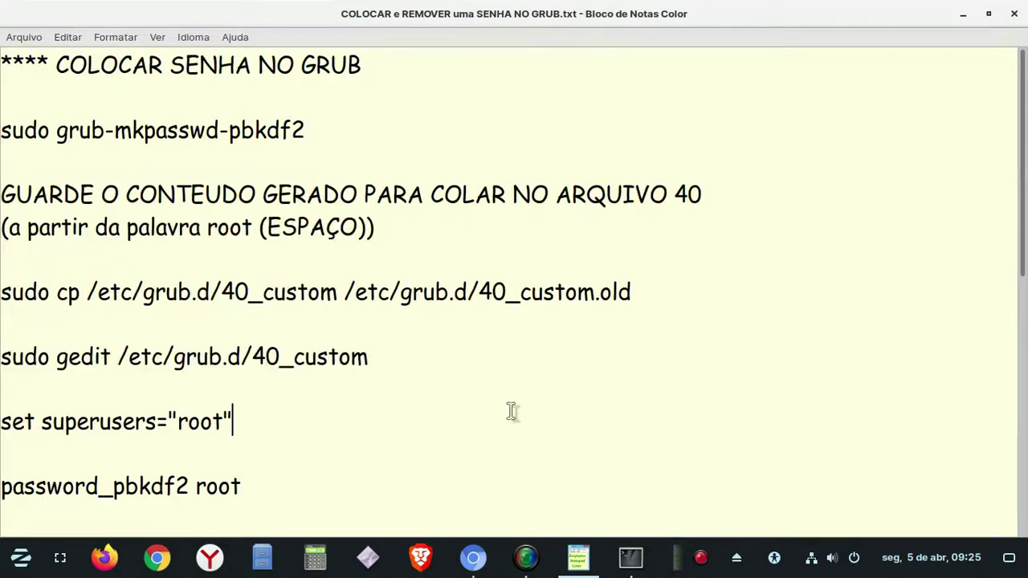
- Run it in the terminal and add an empty line after 40_custom's header comments
{"action": "left_click", "coordinate": [630, 557]}
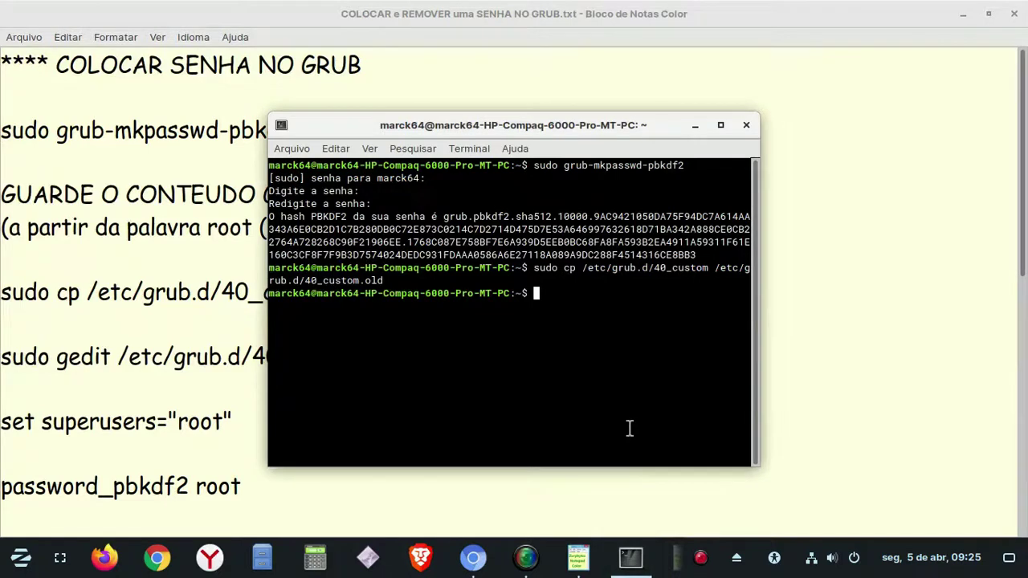
{"action": "key", "text": "ctrl+shift+v"}
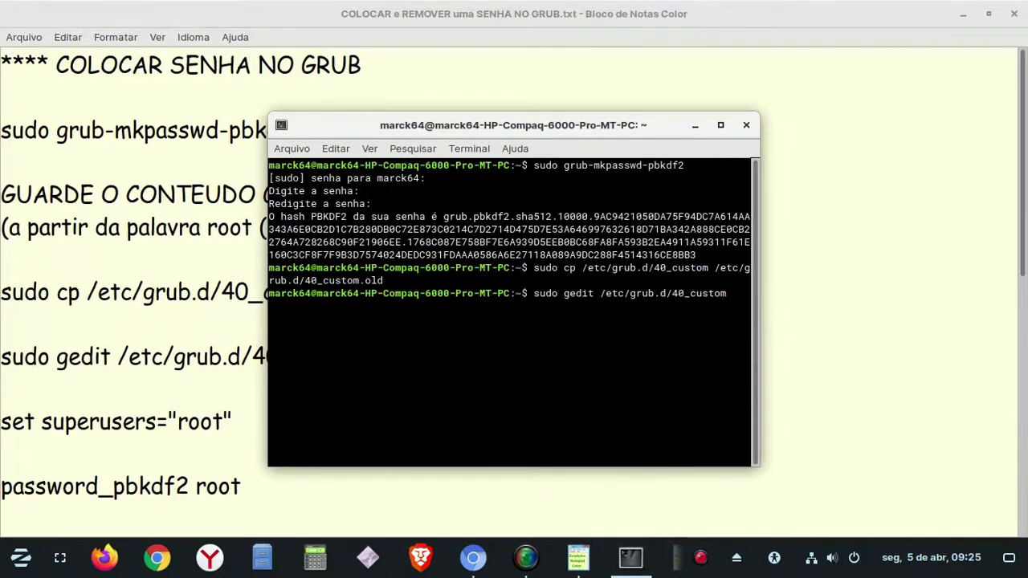
{"action": "key", "text": "Return"}
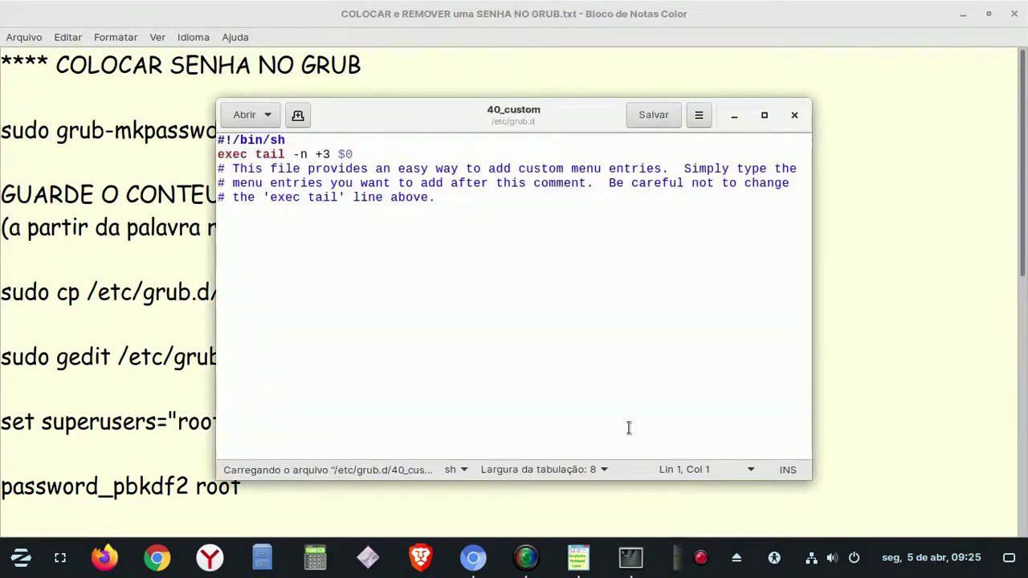
{"action": "left_click", "coordinate": [454, 201]}
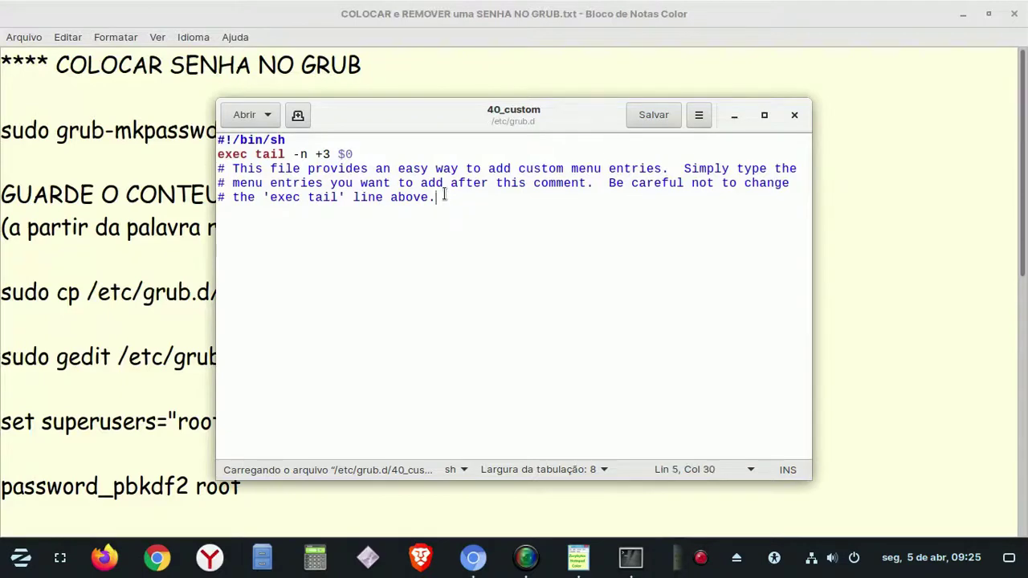
{"action": "key", "text": "Return"}
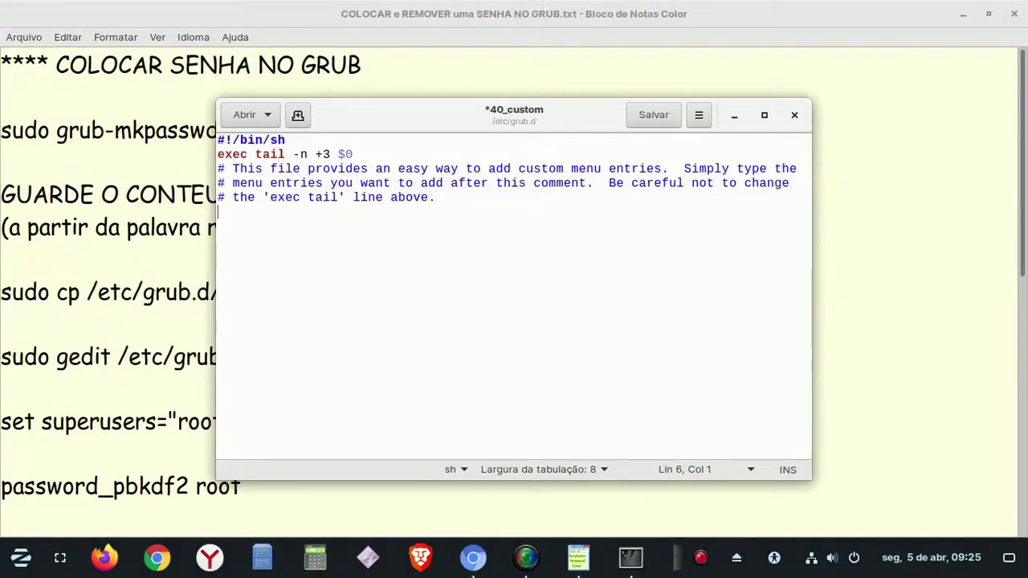
- Copy the set superusers="root" line from the GRUB notes
{"action": "left_click_drag", "start_coordinate": [526, 105], "coordinate": [696, 78]}
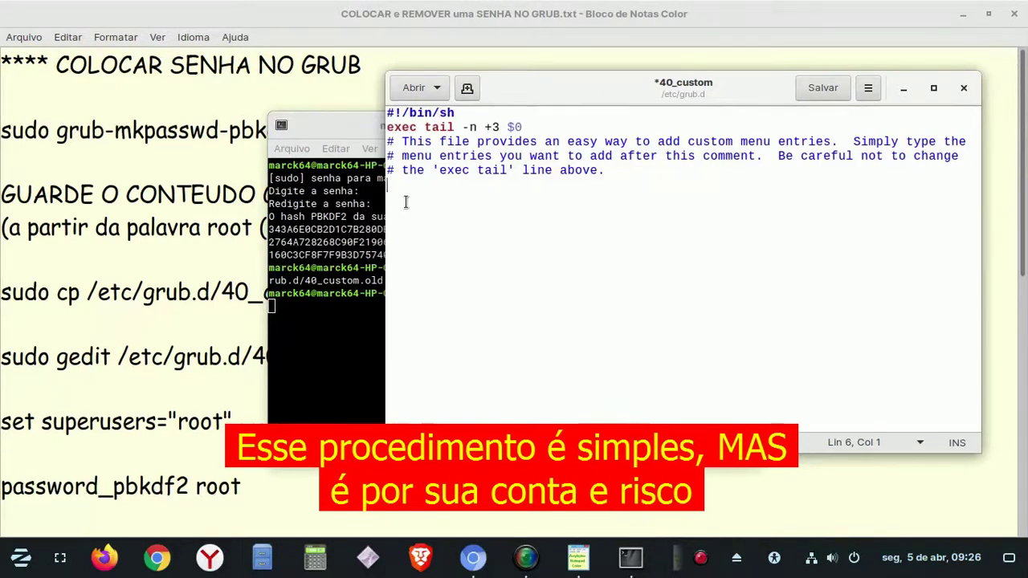
{"action": "left_click", "coordinate": [239, 253]}
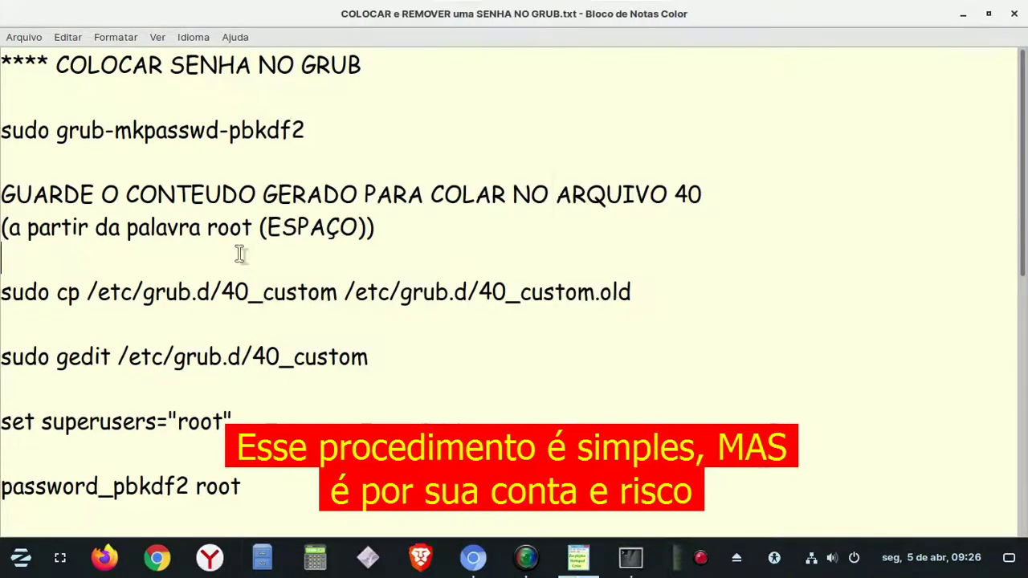
{"action": "scroll", "coordinate": [278, 351], "scroll_direction": "down", "scroll_amount": 1}
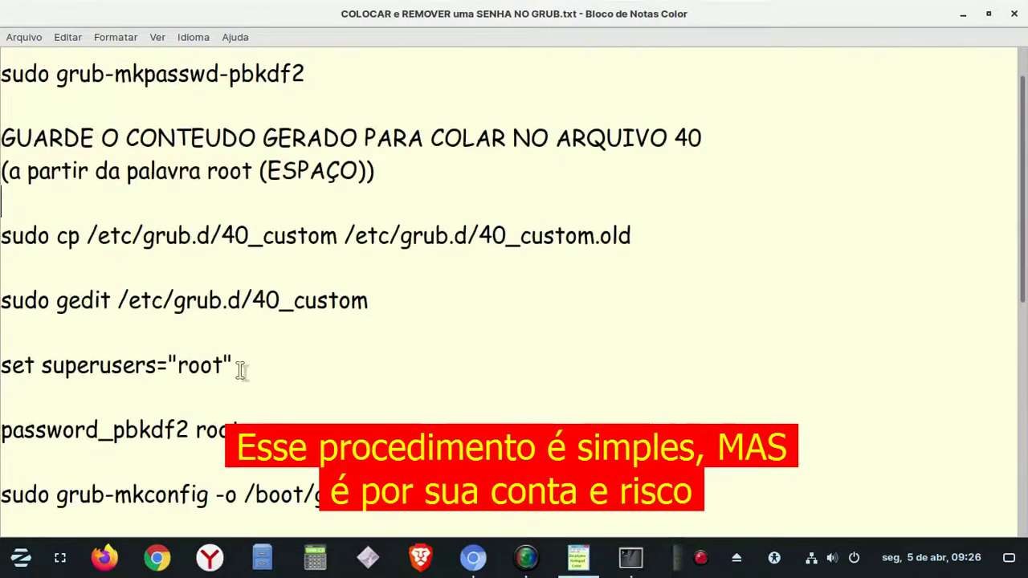
{"action": "left_click_drag", "start_coordinate": [238, 366], "coordinate": [3, 368]}
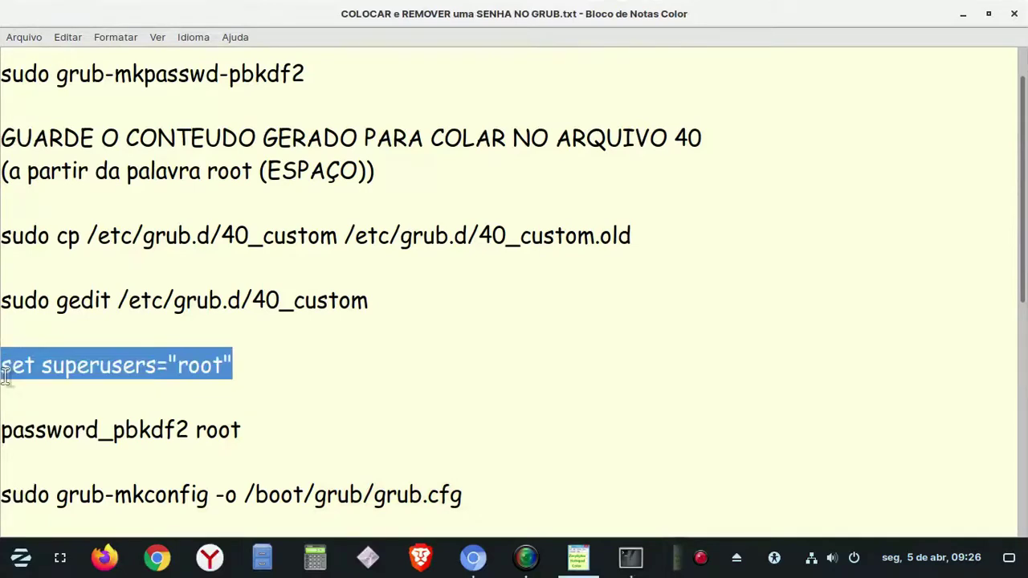
{"action": "right_click", "coordinate": [92, 366]}
{"action": "left_click", "coordinate": [145, 395]}
- Paste set superusers="root" onto line 6 of 40_custom and start a new line
{"action": "left_click", "coordinate": [630, 559]}
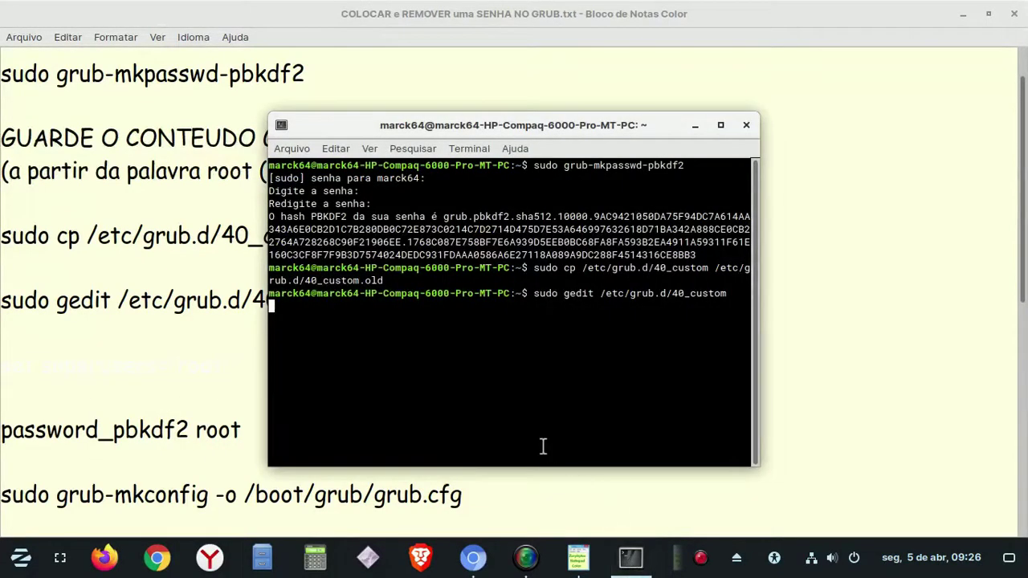
{"action": "key", "text": "Return"}
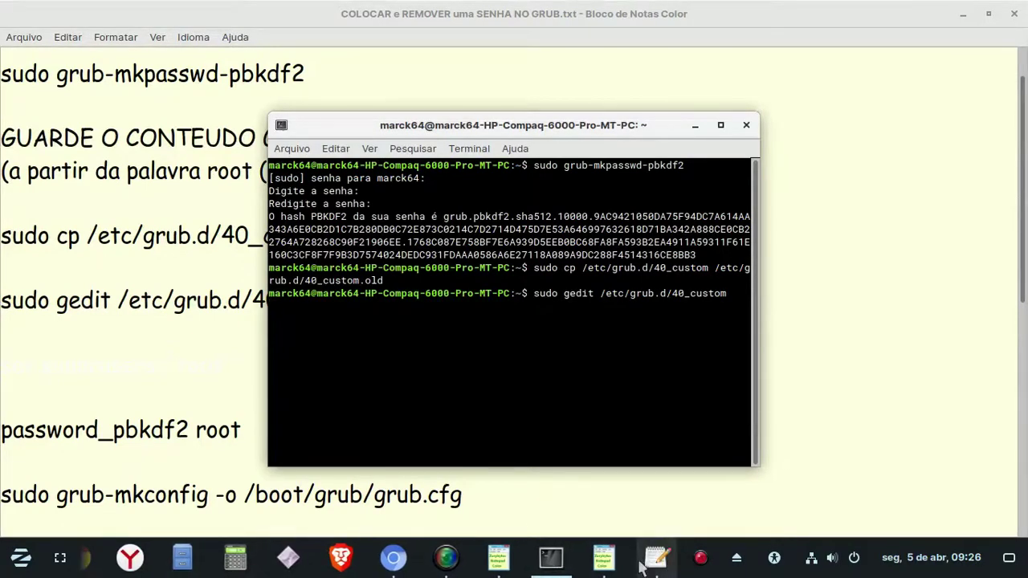
{"action": "left_click", "coordinate": [656, 558]}
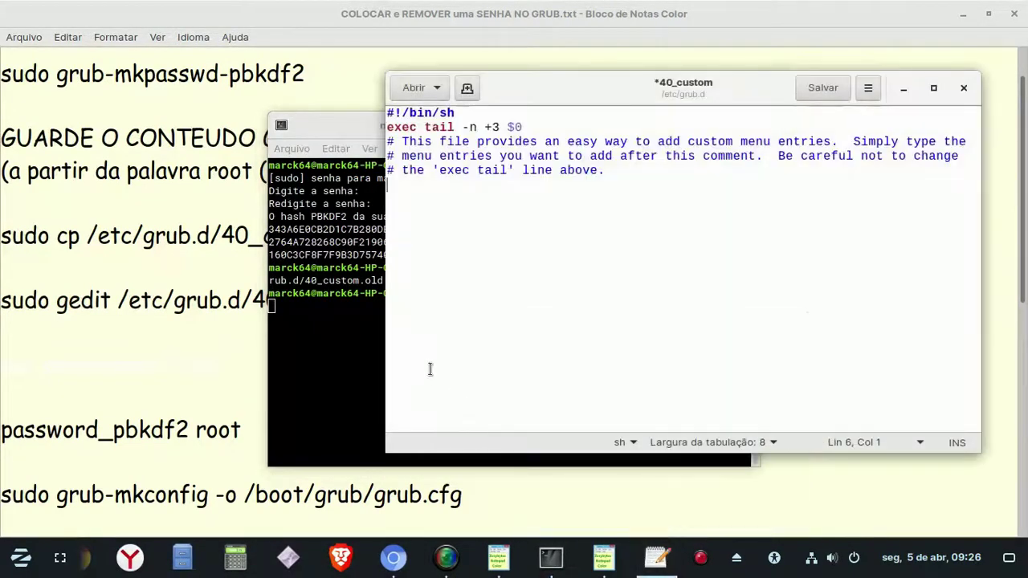
{"action": "right_click", "coordinate": [446, 206]}
{"action": "left_click", "coordinate": [524, 292]}
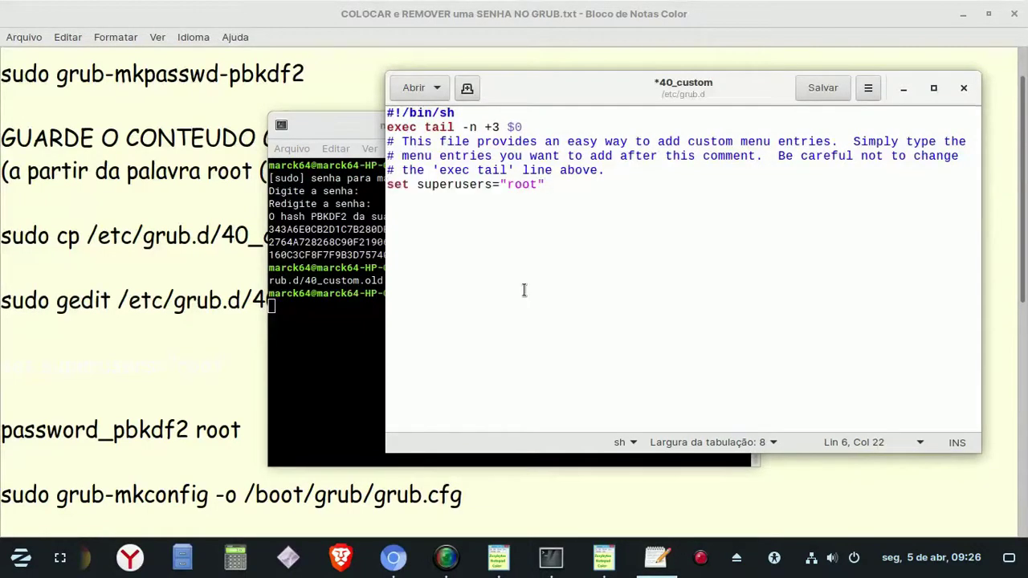
{"action": "key", "text": "Return"}
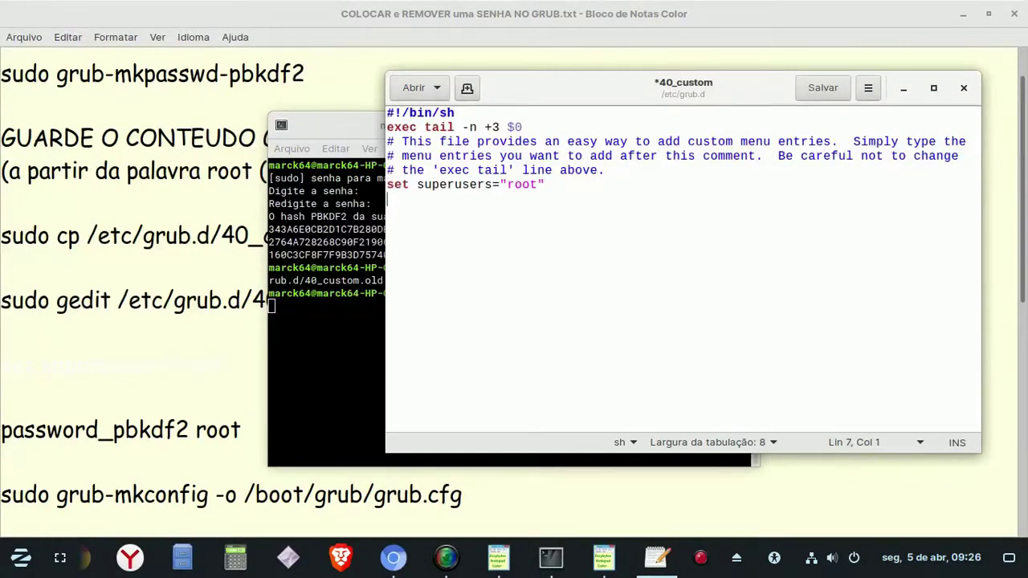
- Put password_pbkdf2 root from the notes on line 7, then raise the notes
{"action": "left_click", "coordinate": [132, 319]}
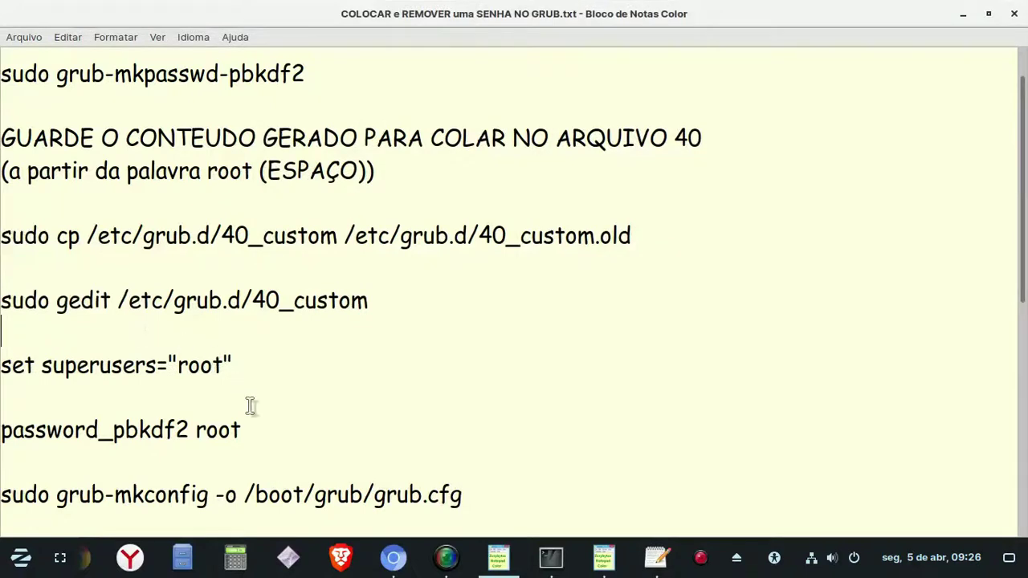
{"action": "left_click_drag", "start_coordinate": [257, 431], "coordinate": [10, 422]}
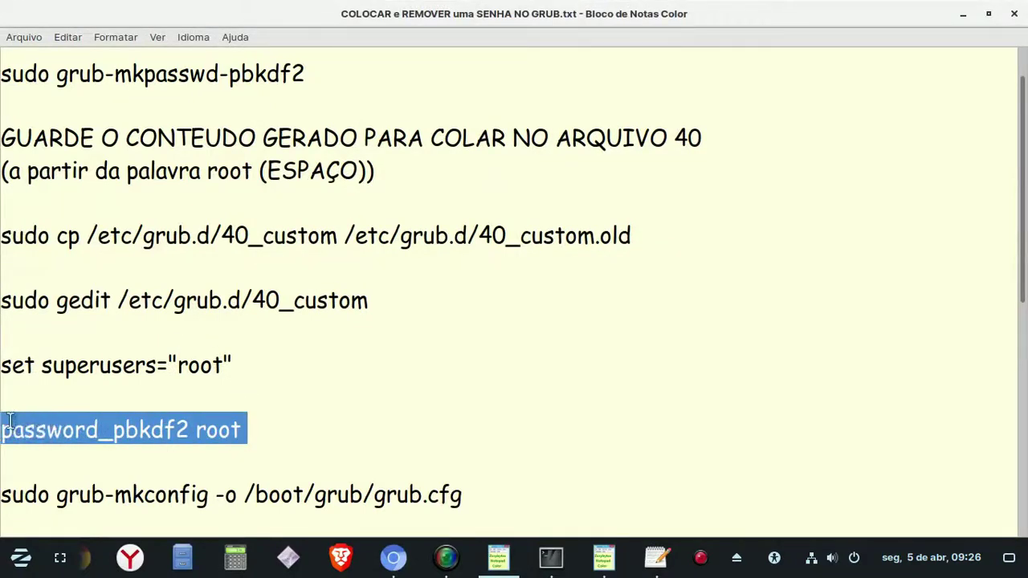
{"action": "right_click", "coordinate": [161, 431]}
{"action": "left_click", "coordinate": [219, 462]}
{"action": "left_click", "coordinate": [655, 562]}
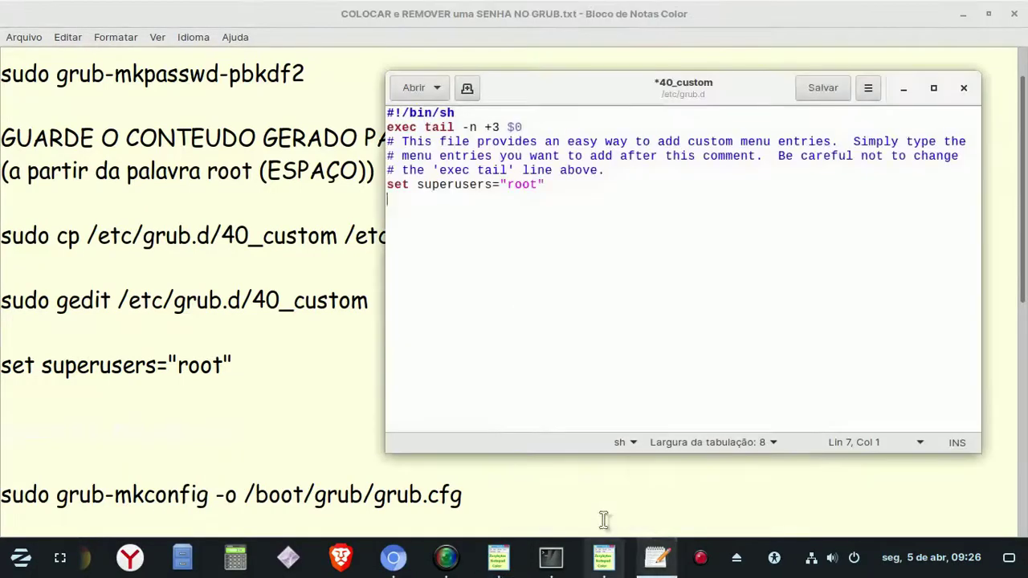
{"action": "right_click", "coordinate": [522, 308]}
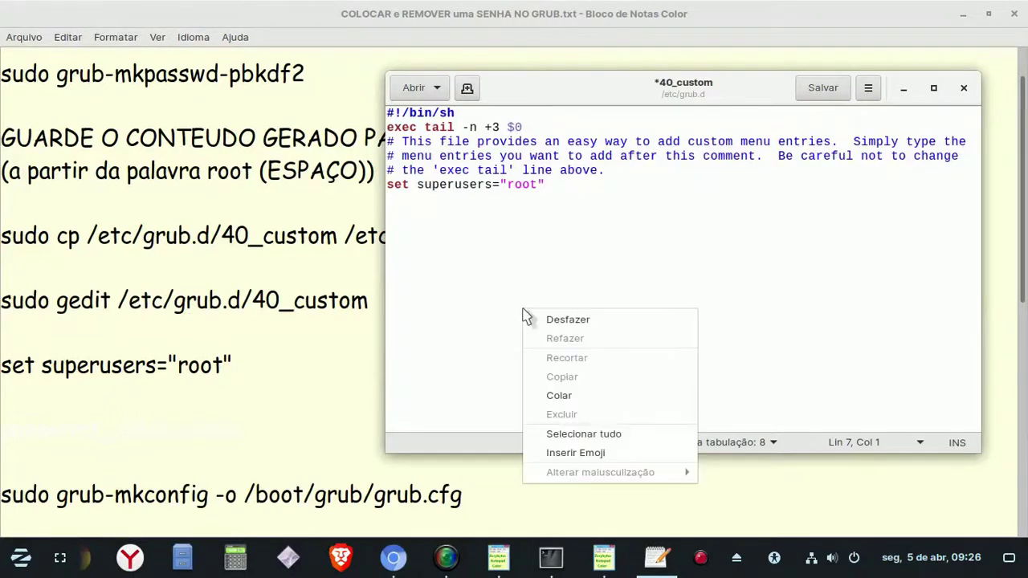
{"action": "left_click", "coordinate": [572, 395]}
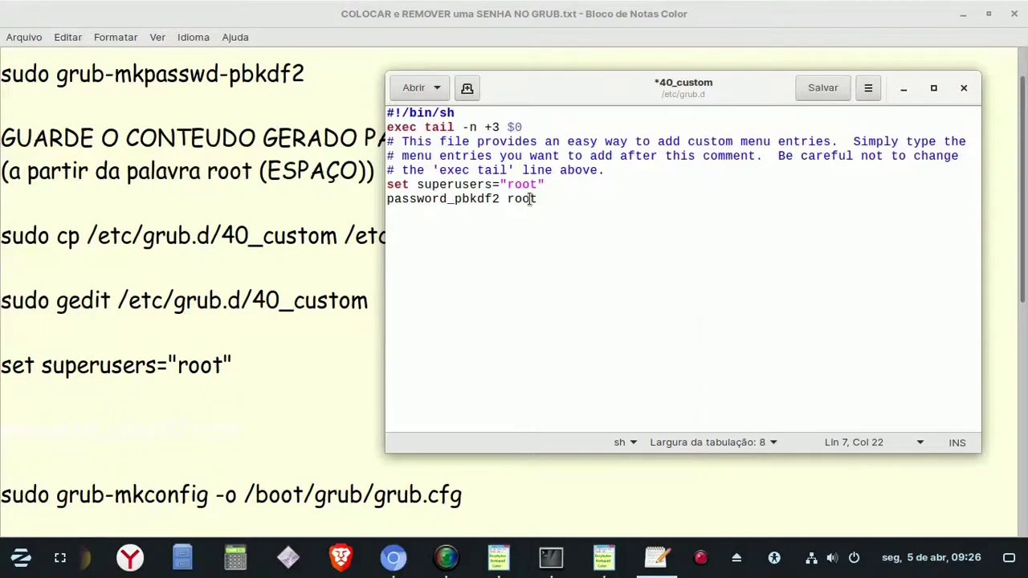
{"action": "mouse_move", "coordinate": [498, 557]}
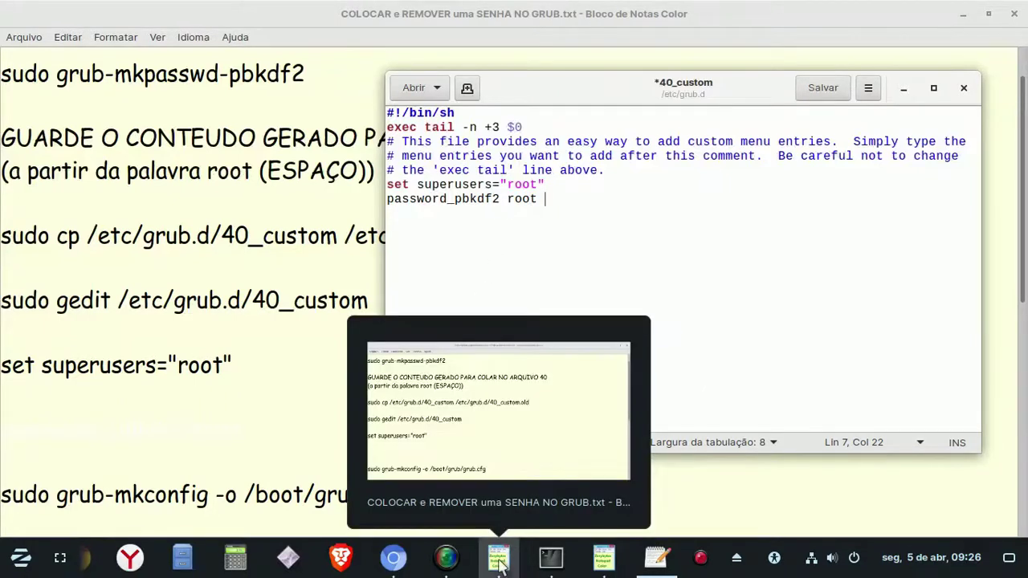
{"action": "left_click", "coordinate": [444, 490]}
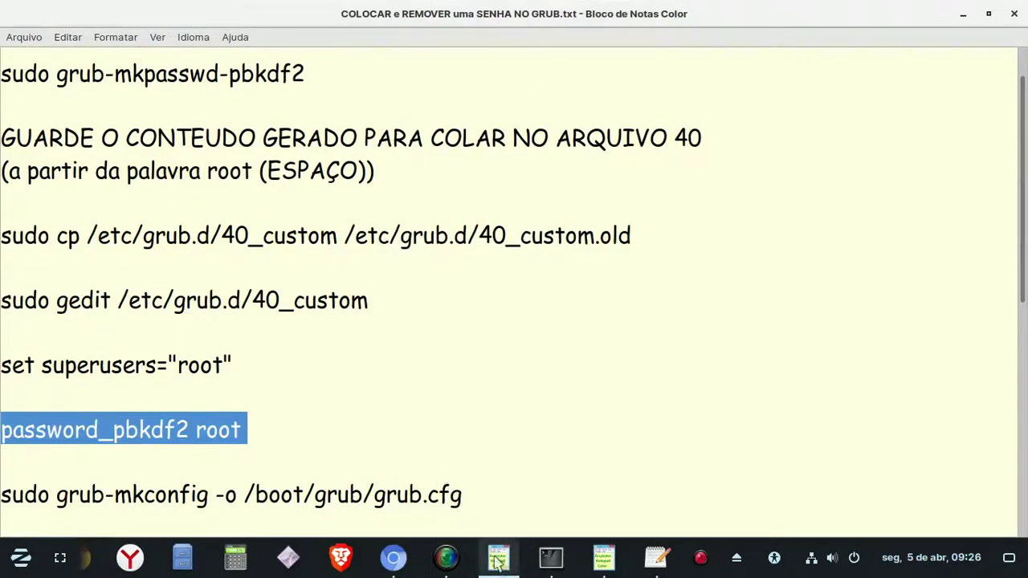
- Copy the whole hash from the untitled note and paste it after password_pbkdf2 root
{"action": "mouse_move", "coordinate": [604, 557]}
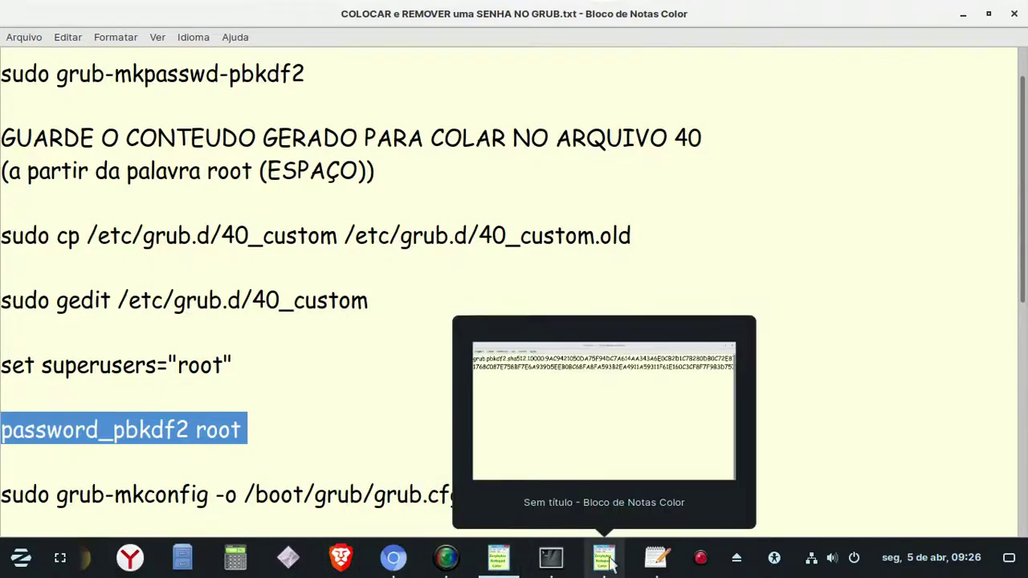
{"action": "left_click", "coordinate": [482, 389]}
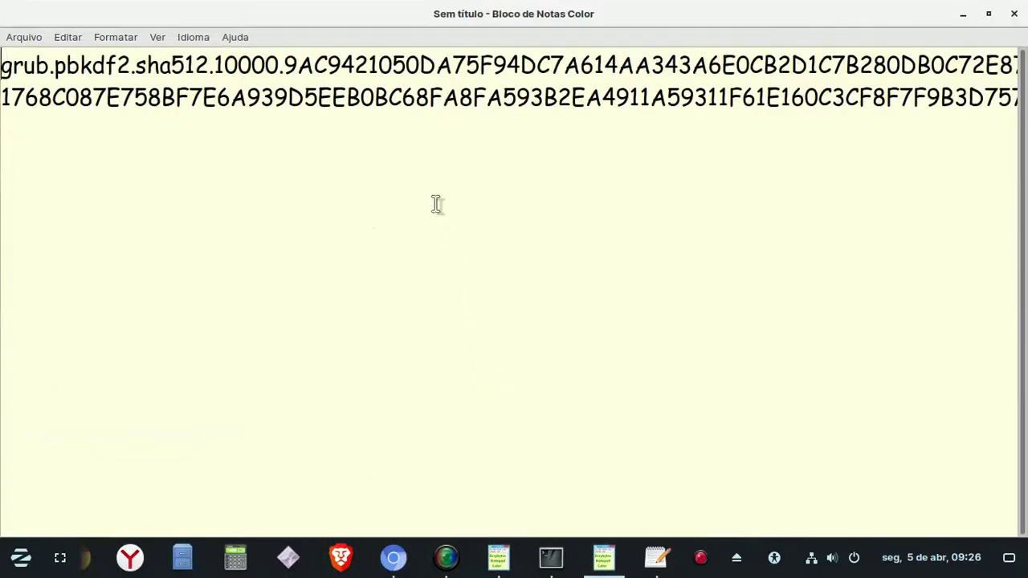
{"action": "right_click", "coordinate": [392, 88]}
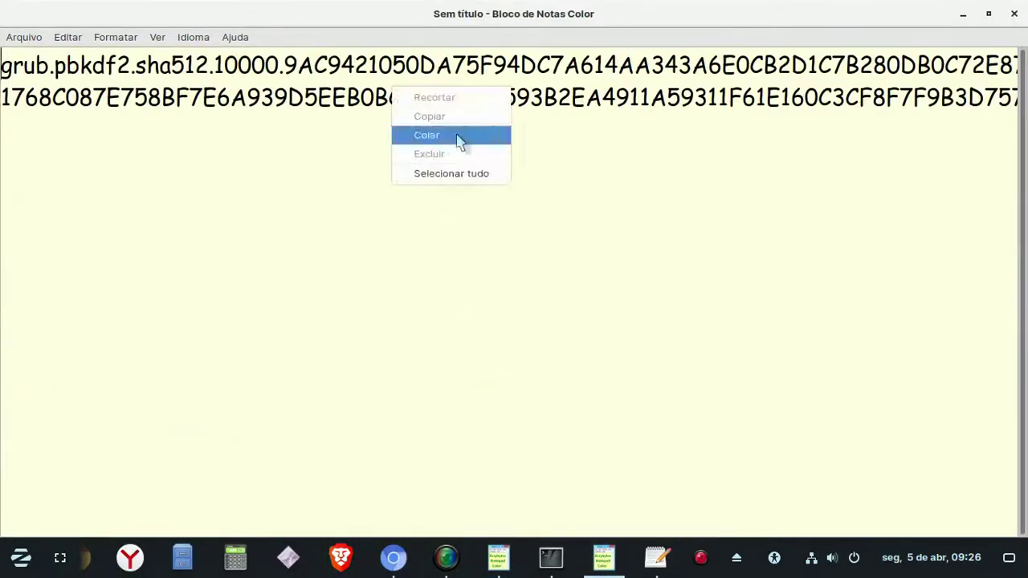
{"action": "left_click", "coordinate": [474, 174]}
{"action": "right_click", "coordinate": [372, 89]}
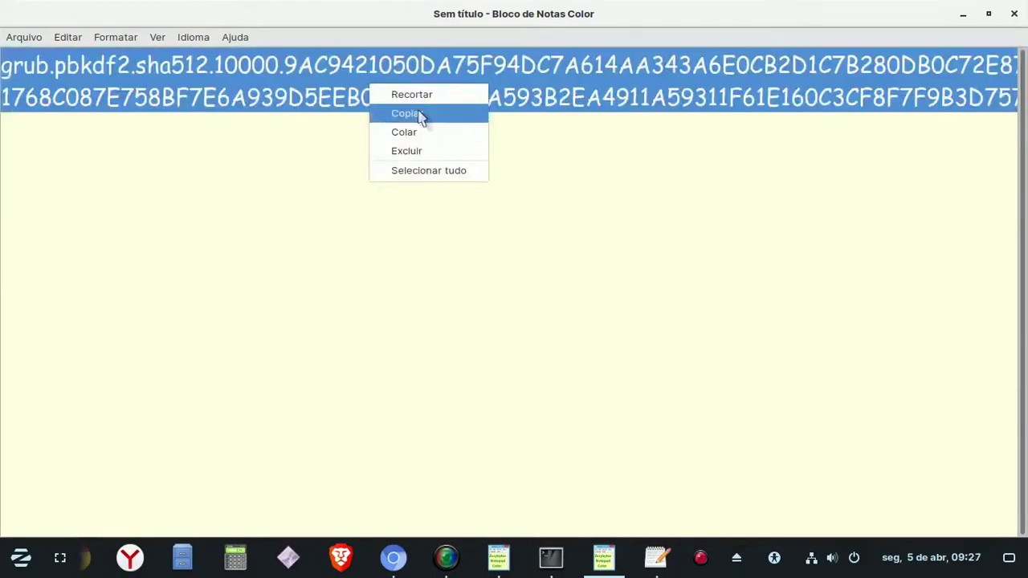
{"action": "left_click", "coordinate": [419, 113]}
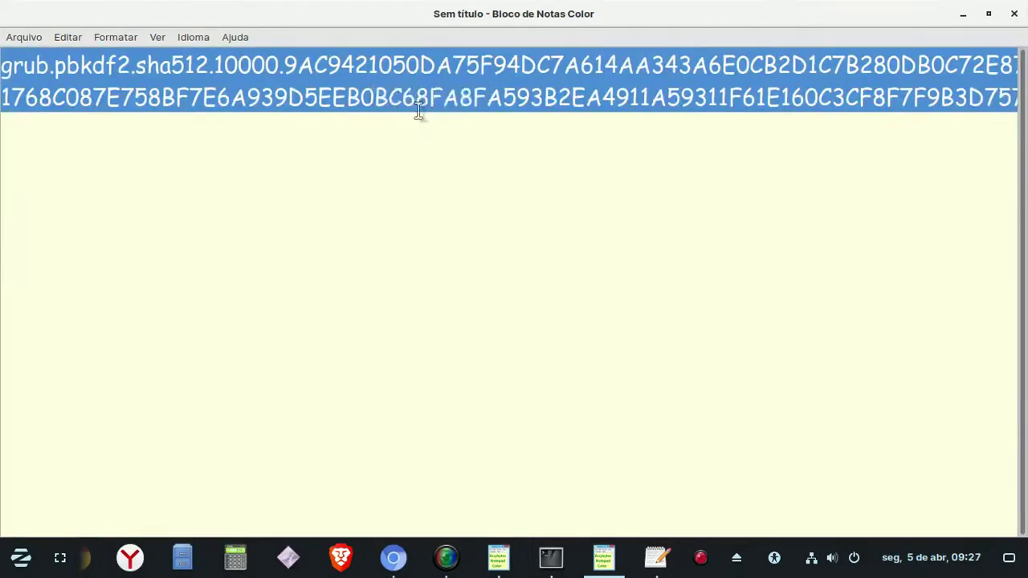
{"action": "left_click", "coordinate": [653, 561]}
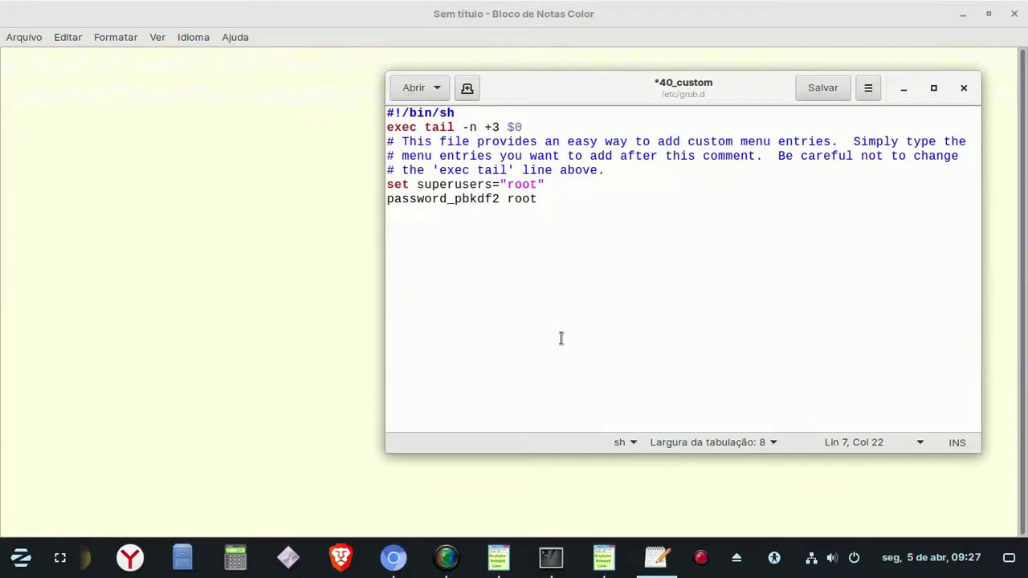
{"action": "right_click", "coordinate": [565, 205]}
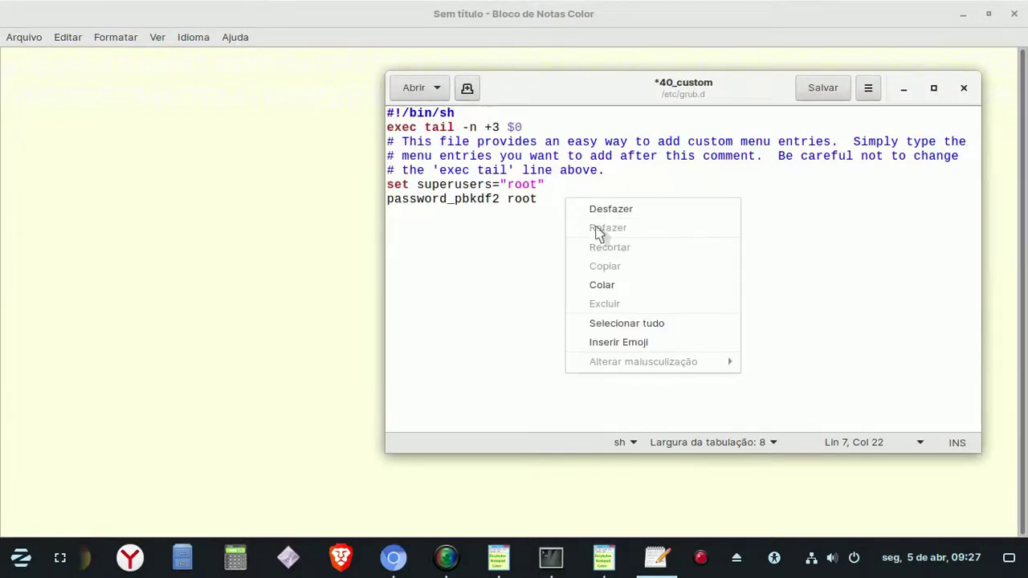
{"action": "left_click", "coordinate": [619, 284]}
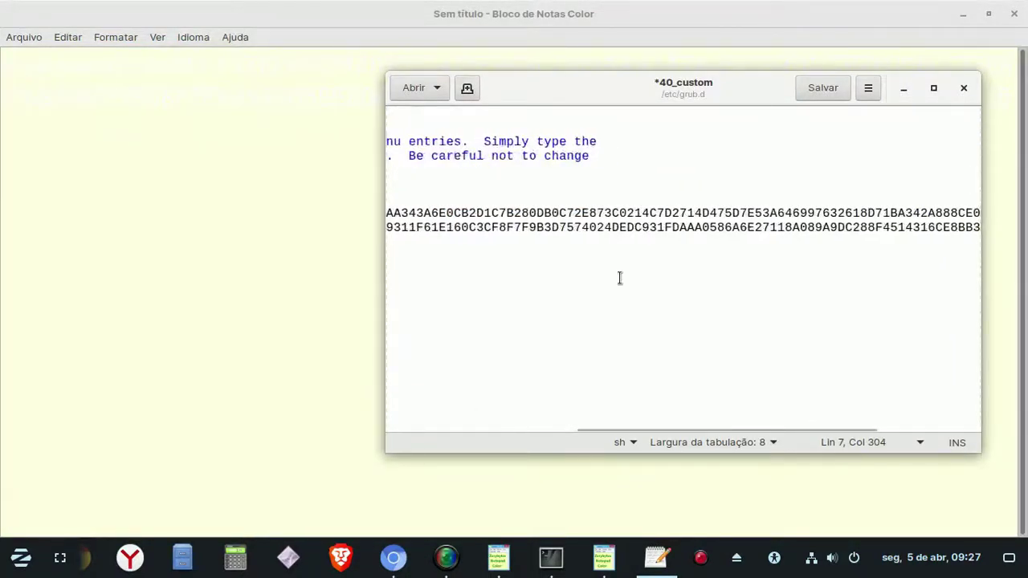
- Confirm one space separates root from the hash, then save and close 40_custom
{"action": "key", "text": "Home"}
{"action": "key", "text": "Up"}
{"action": "key", "text": "Up"}
{"action": "key", "text": "End"}
{"action": "key", "text": "Right"}
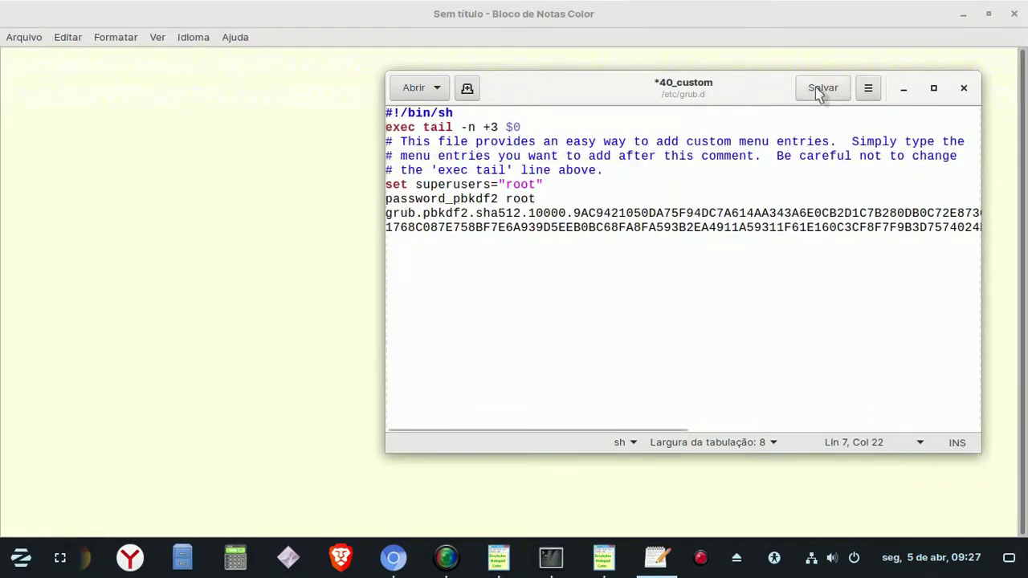
{"action": "left_click", "coordinate": [642, 205]}
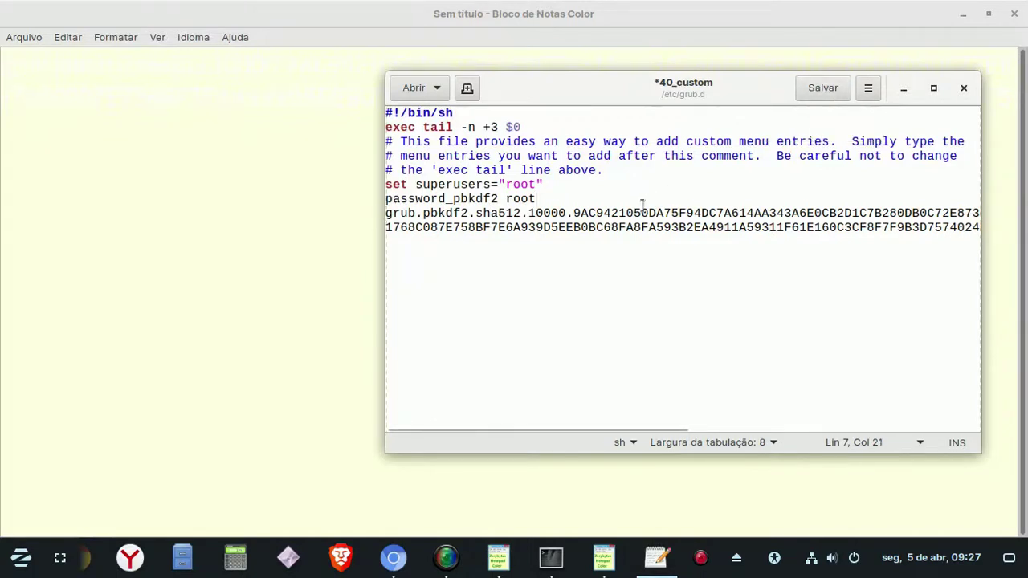
{"action": "key", "text": "Right"}
{"action": "key", "text": "Left"}
{"action": "key", "text": "Right"}
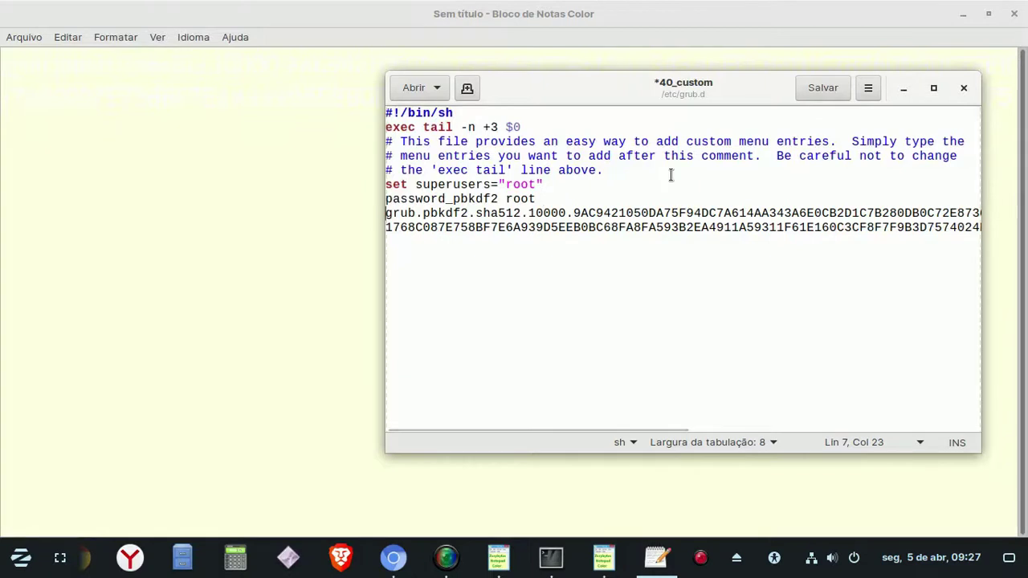
{"action": "left_click", "coordinate": [826, 85]}
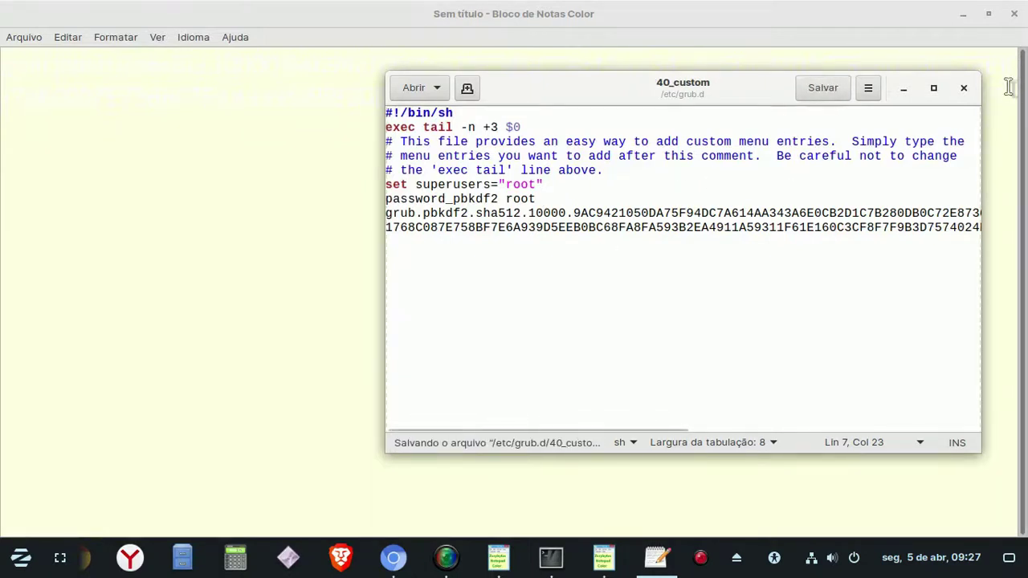
{"action": "left_click", "coordinate": [970, 93]}
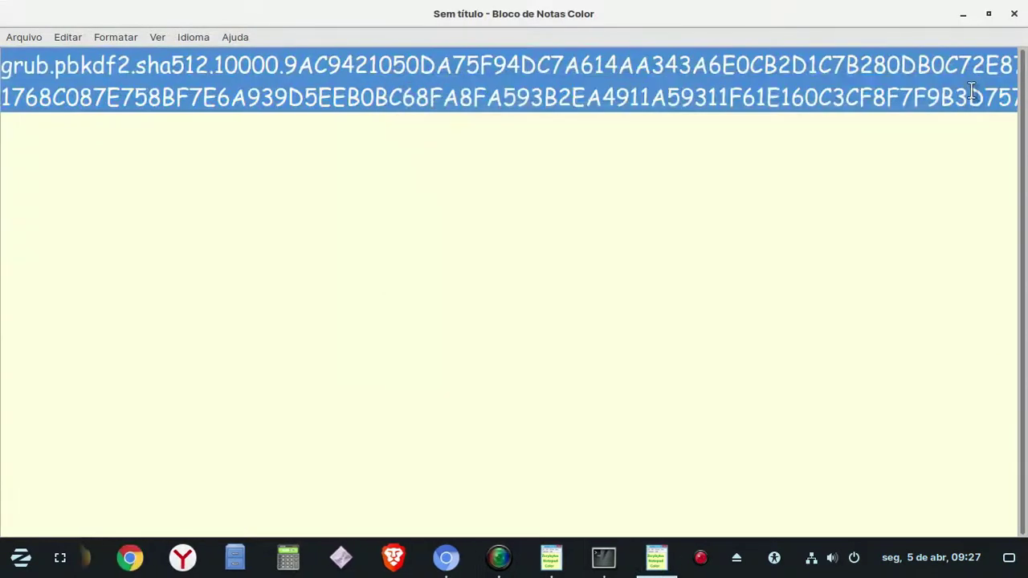
- Copy the grub-mkconfig command line from the GRUB password instructions note
{"action": "left_click", "coordinate": [962, 18]}
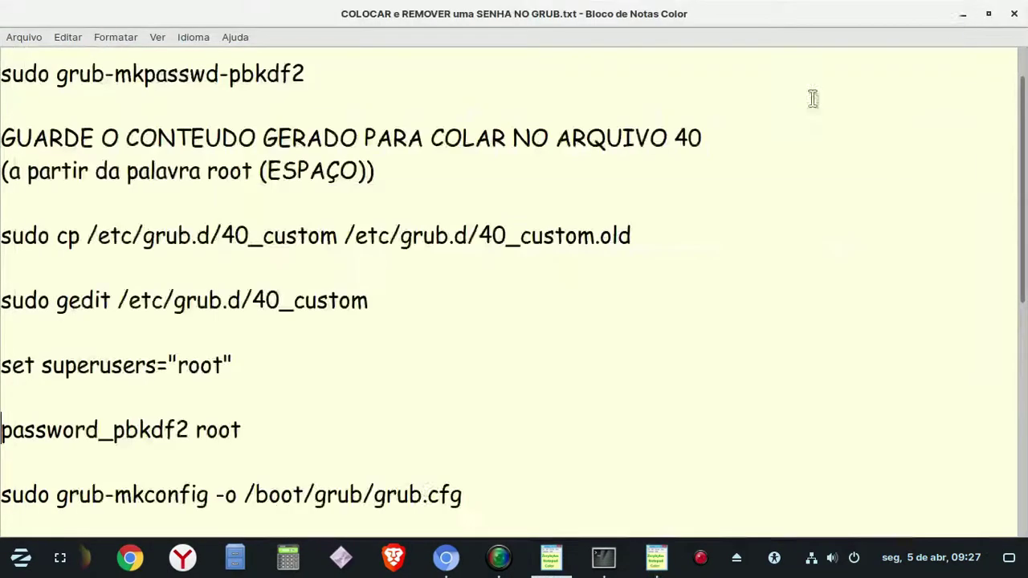
{"action": "scroll", "coordinate": [560, 429], "scroll_direction": "down", "scroll_amount": 2}
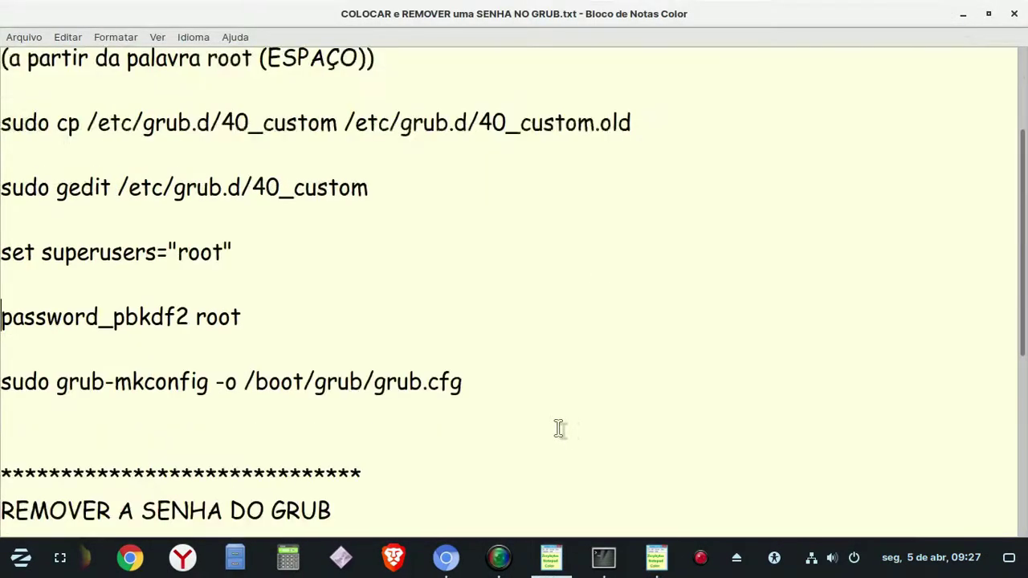
{"action": "left_click_drag", "start_coordinate": [466, 383], "coordinate": [6, 388]}
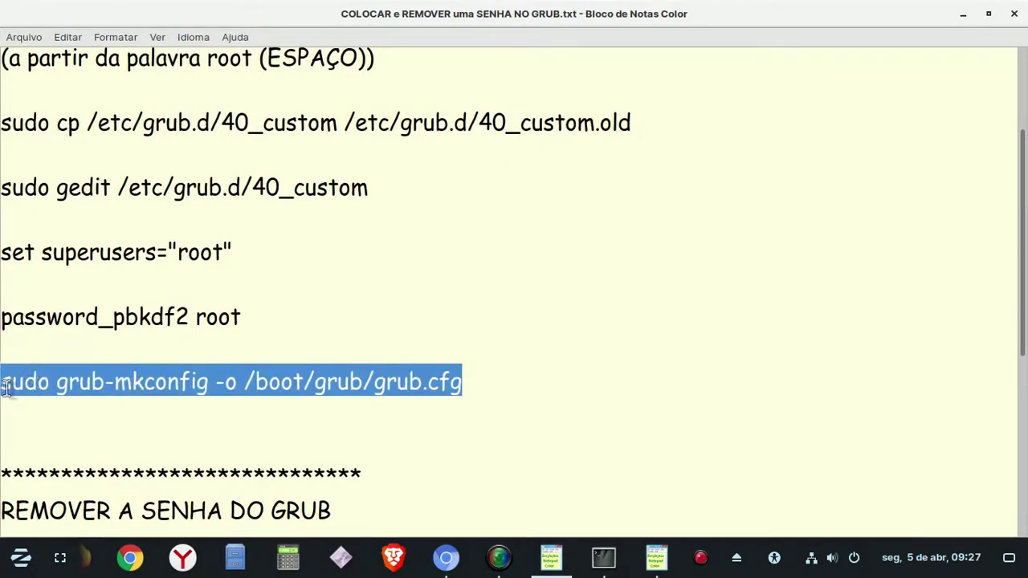
{"action": "right_click", "coordinate": [53, 378]}
{"action": "left_click", "coordinate": [105, 405]}
- Run sudo grub-mkconfig -o /boot/grub/grub.cfg in the Terminal until it reports concluido
{"action": "left_click", "coordinate": [604, 558]}
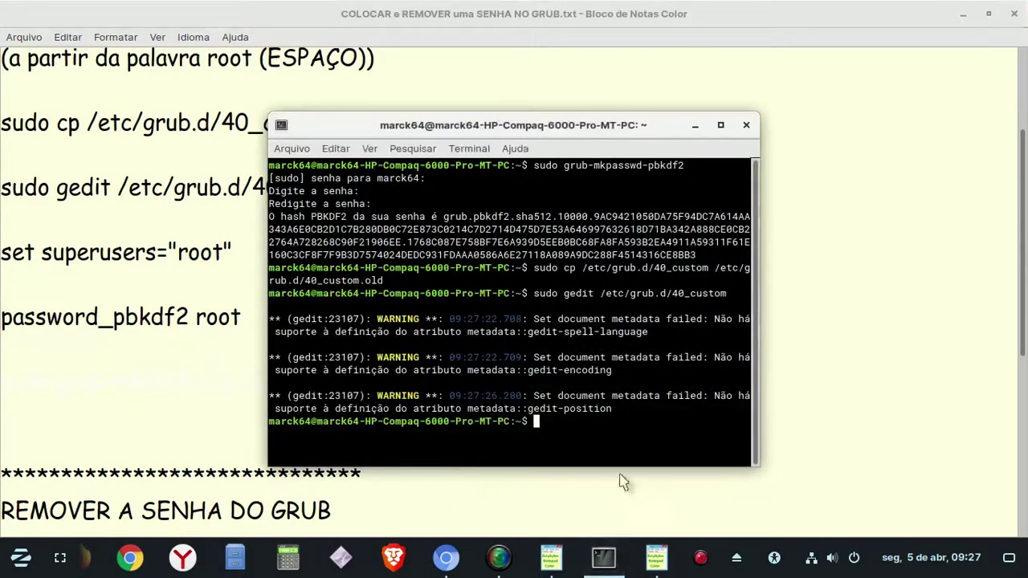
{"action": "right_click", "coordinate": [603, 430]}
{"action": "left_click", "coordinate": [636, 314]}
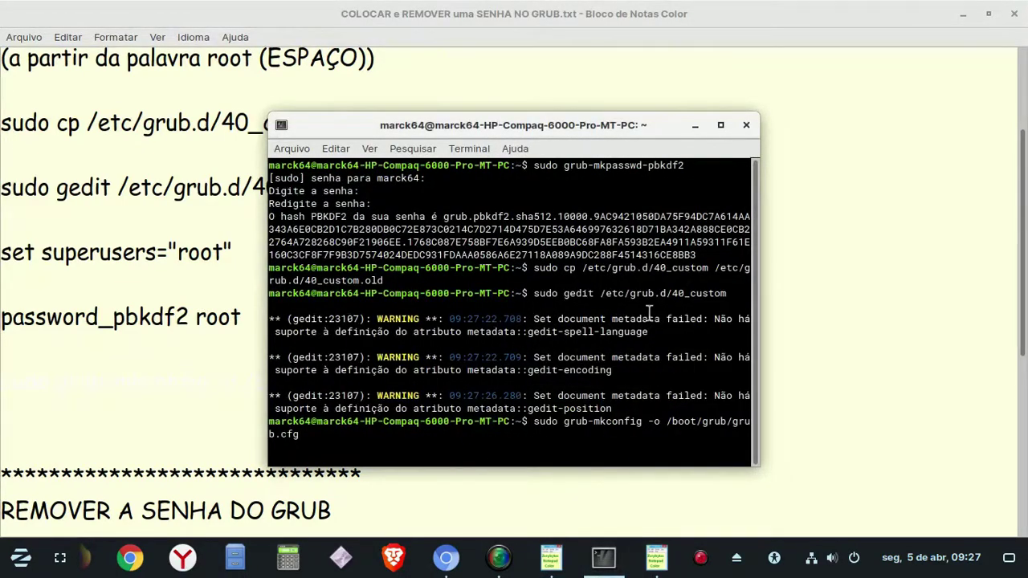
{"action": "key", "text": "Return"}
{"action": "left_click_drag", "start_coordinate": [578, 136], "coordinate": [583, 93]}
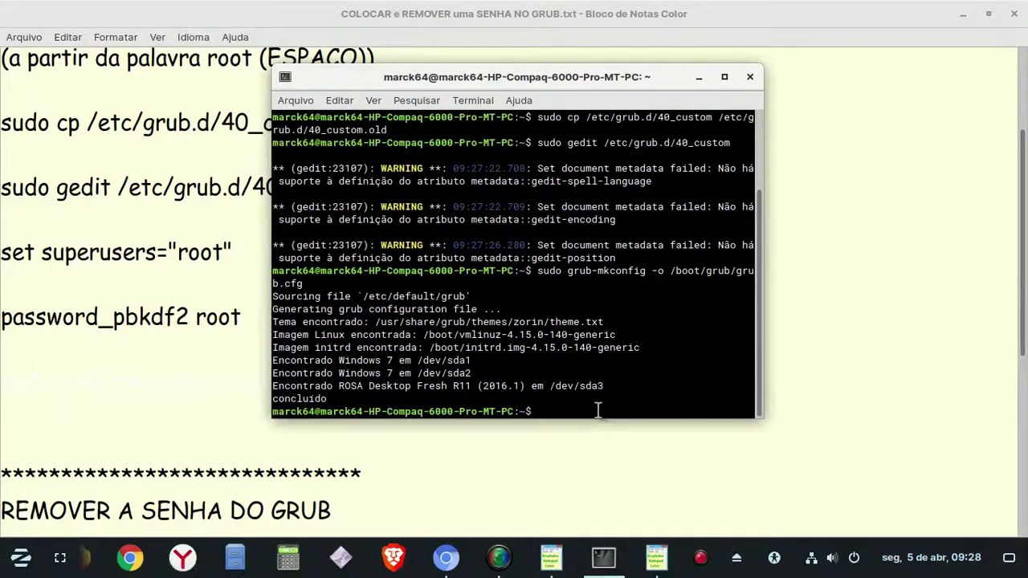
- Close the Terminal and both notes, discarding the untitled hash note, then save the SimpleScreenRecorder recording
{"action": "left_click", "coordinate": [750, 77]}
{"action": "left_click", "coordinate": [1016, 14]}
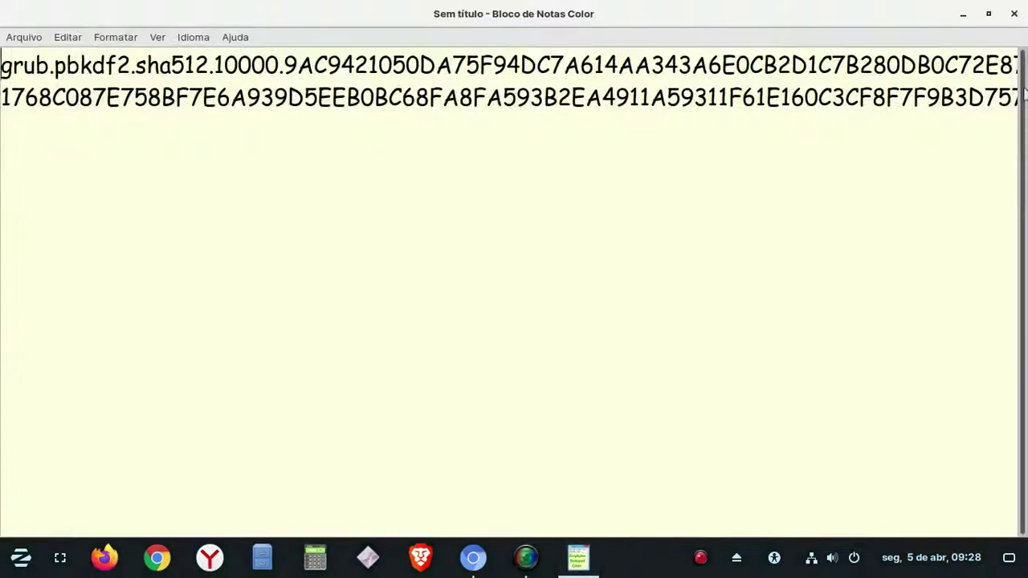
{"action": "left_click", "coordinate": [1016, 14]}
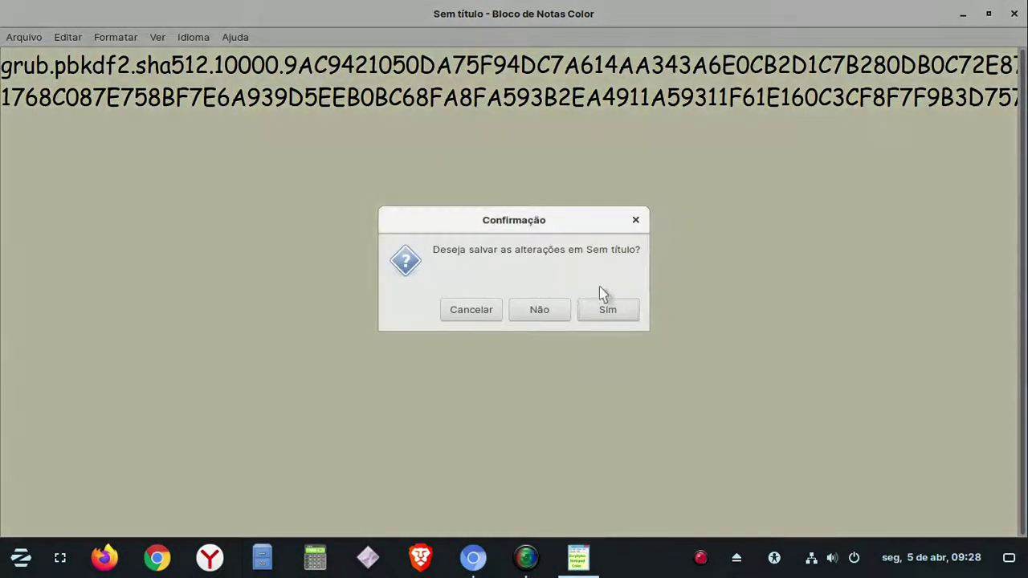
{"action": "left_click", "coordinate": [539, 310]}
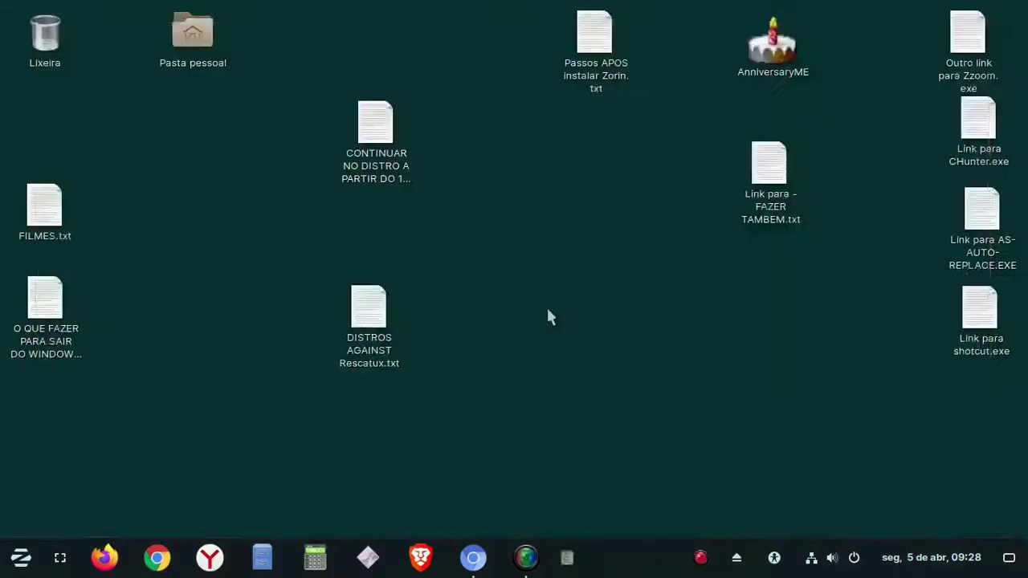
{"action": "left_click", "coordinate": [527, 571]}
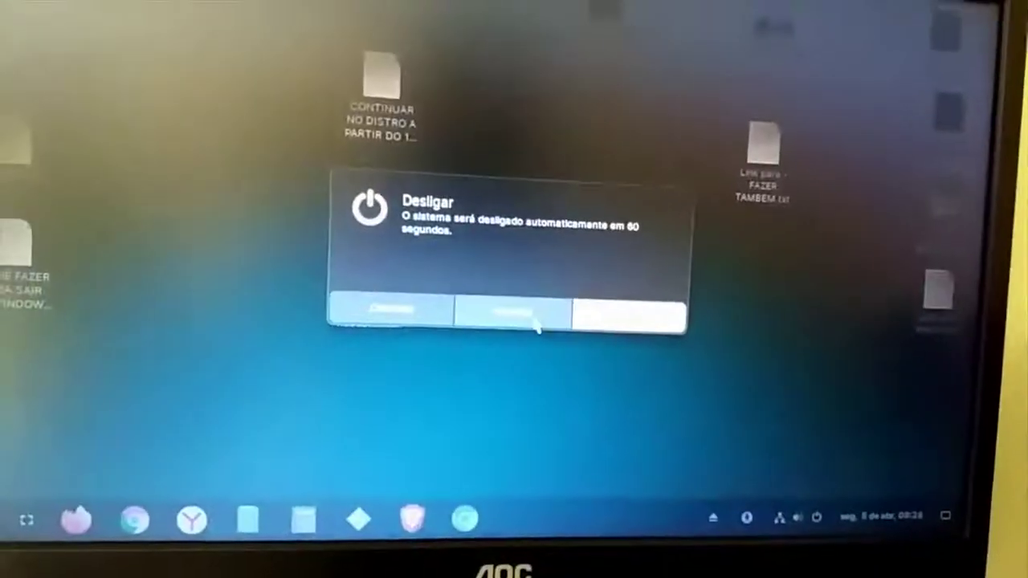
{"action": "left_click", "coordinate": [537, 326]}
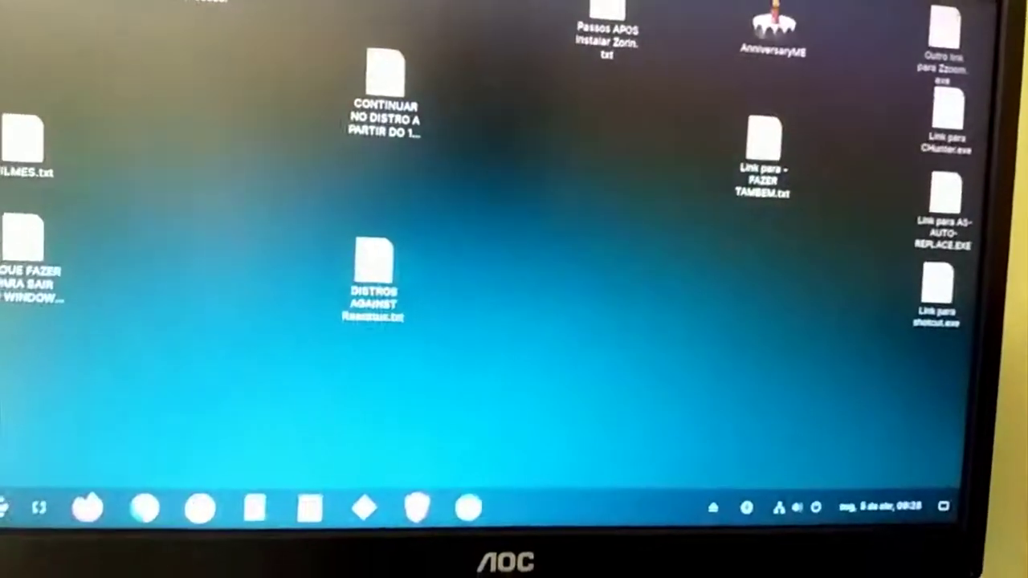